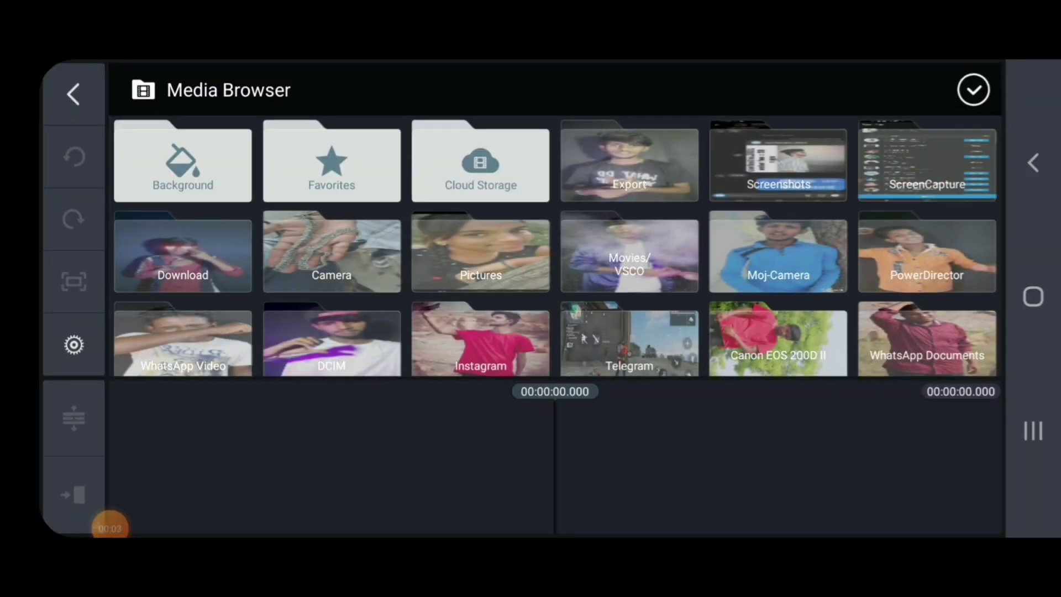
- Add the dance video from the Export folder to the timeline
left_click(629, 163)
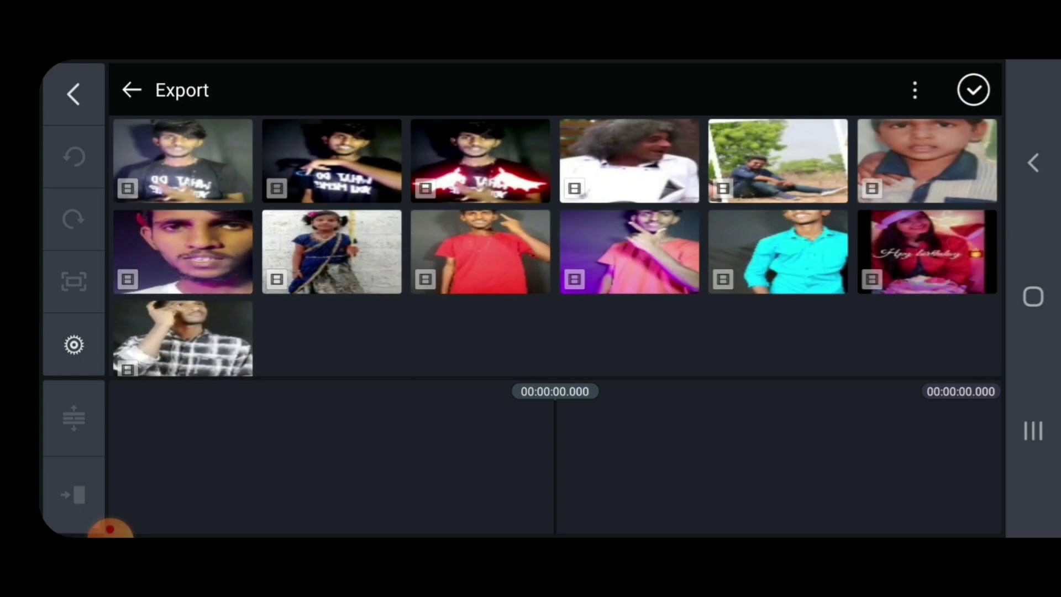
left_click(183, 162)
left_click(973, 90)
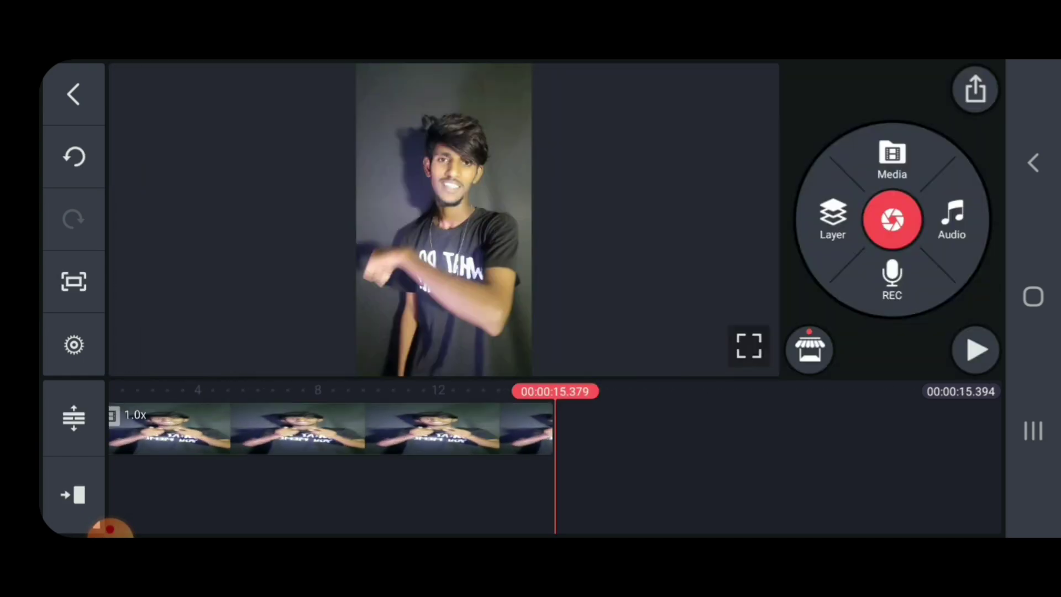
- Preview the dance clip by playing and scrubbing, then return to the start
left_click_drag(331, 431, 779, 431)
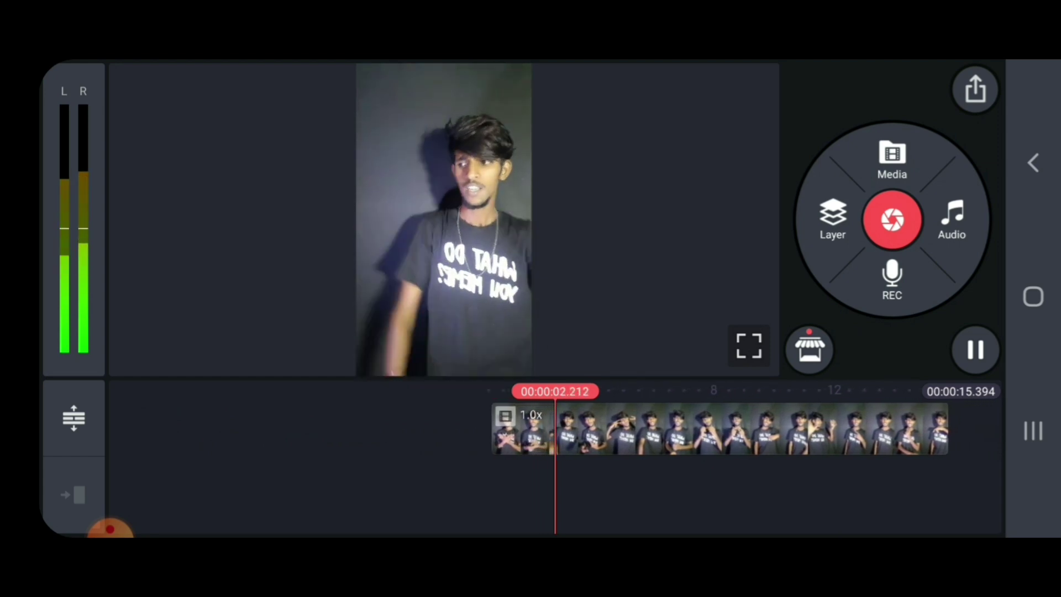
left_click(975, 350)
left_click_drag(713, 431, 572, 431)
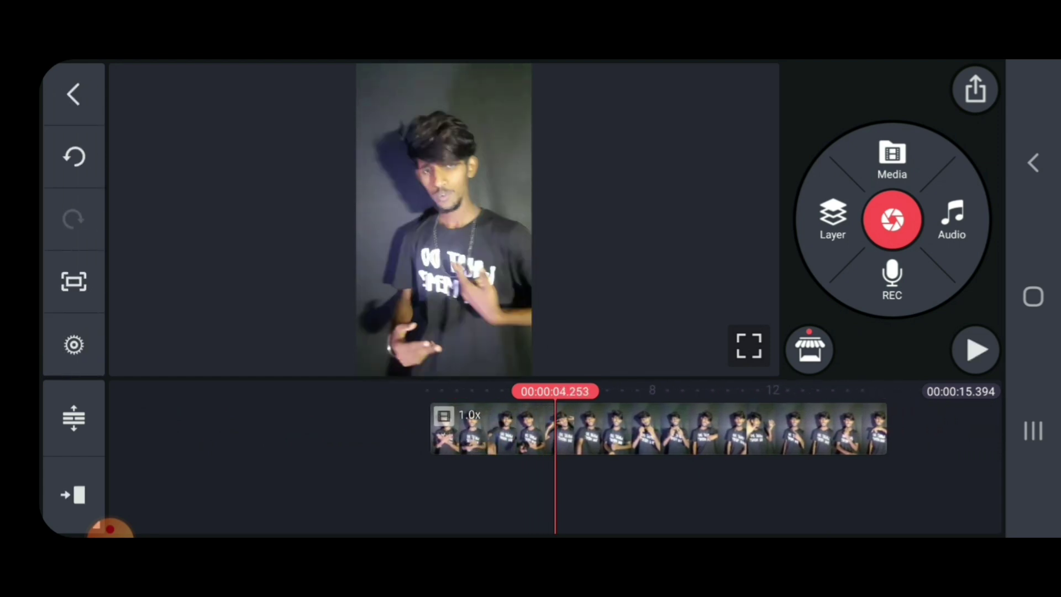
left_click(976, 350)
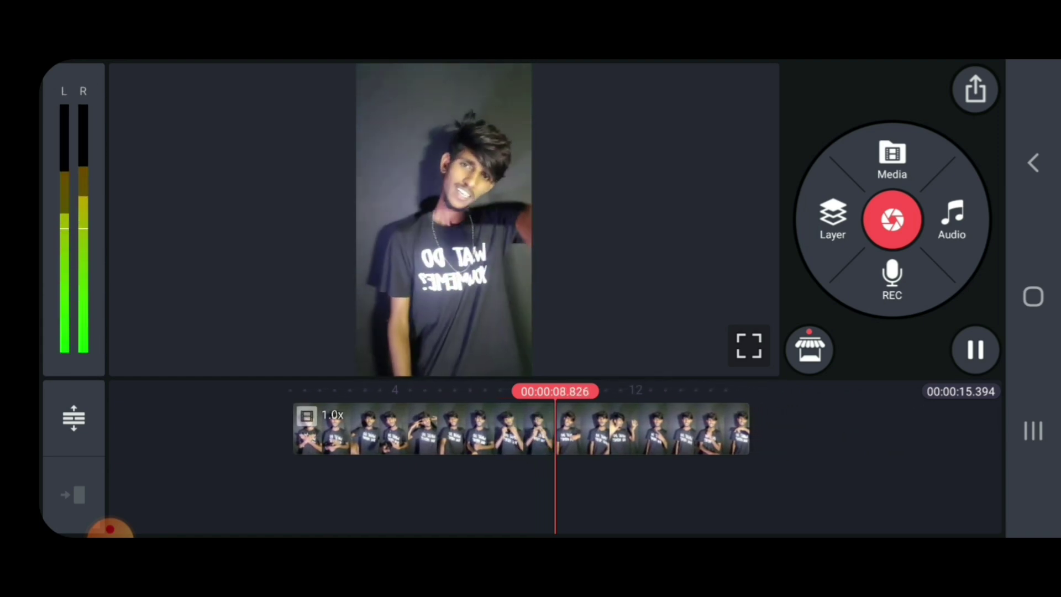
left_click(977, 350)
left_click_drag(414, 431, 746, 431)
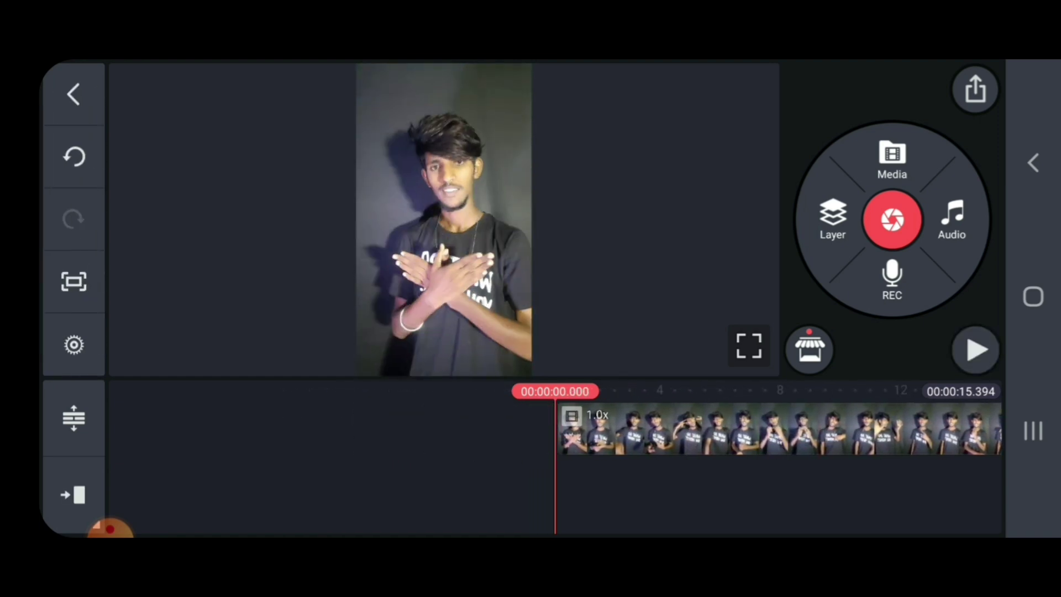
scroll(779, 431, "up", 2)
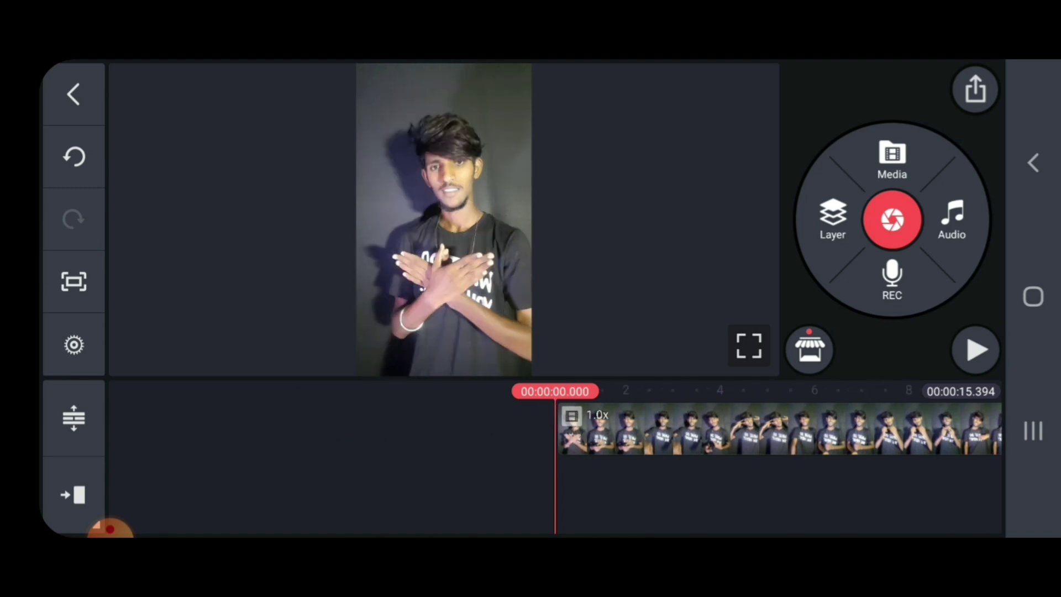
- Set the clip's brightness to -75 and contrast to +100, then preview it
left_click(746, 431)
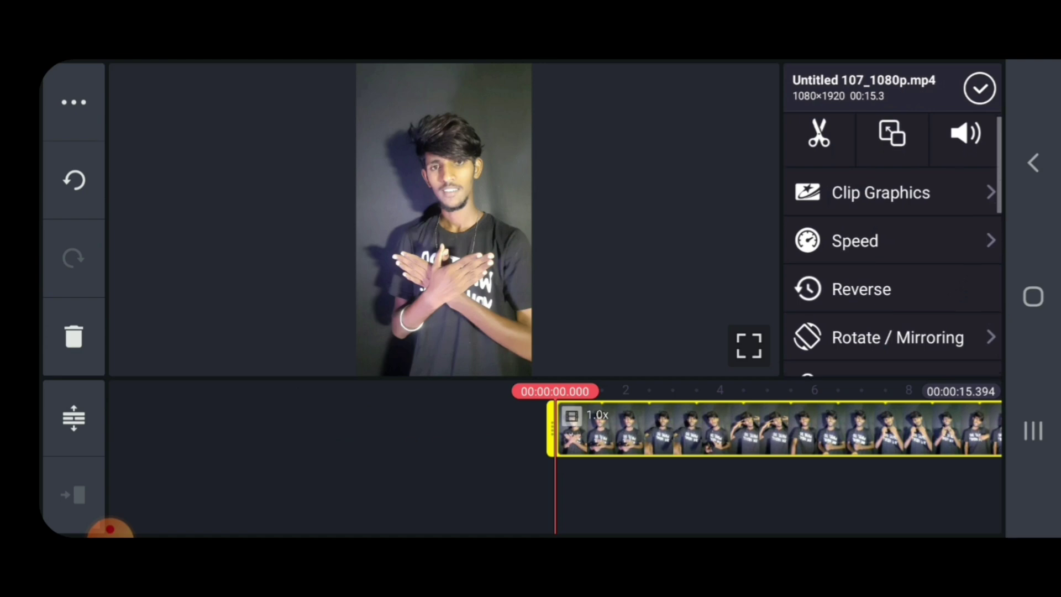
scroll(892, 249, "down", 3)
left_click(878, 282)
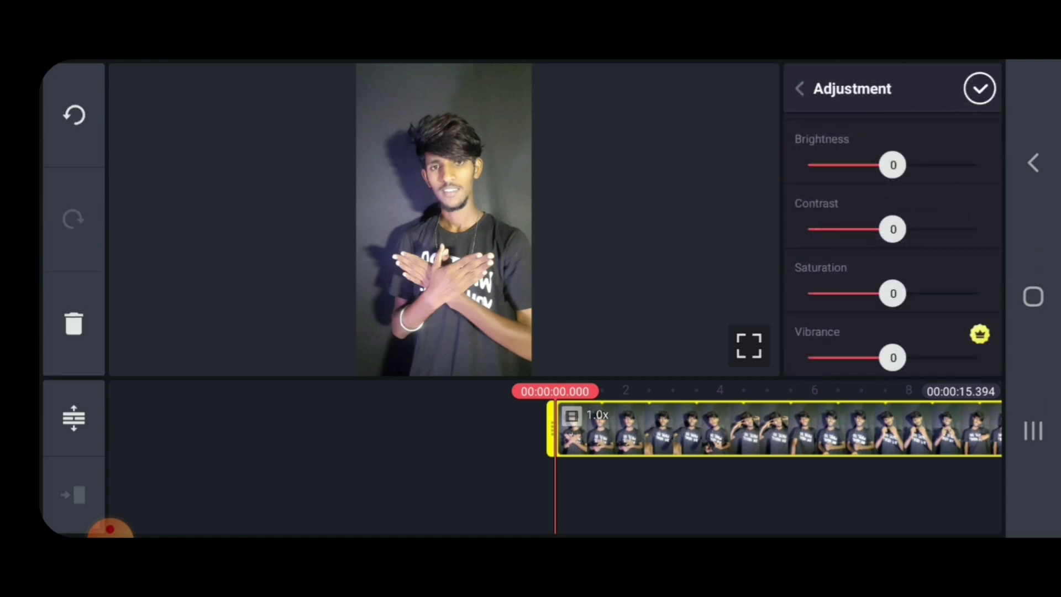
left_click_drag(891, 165, 840, 165)
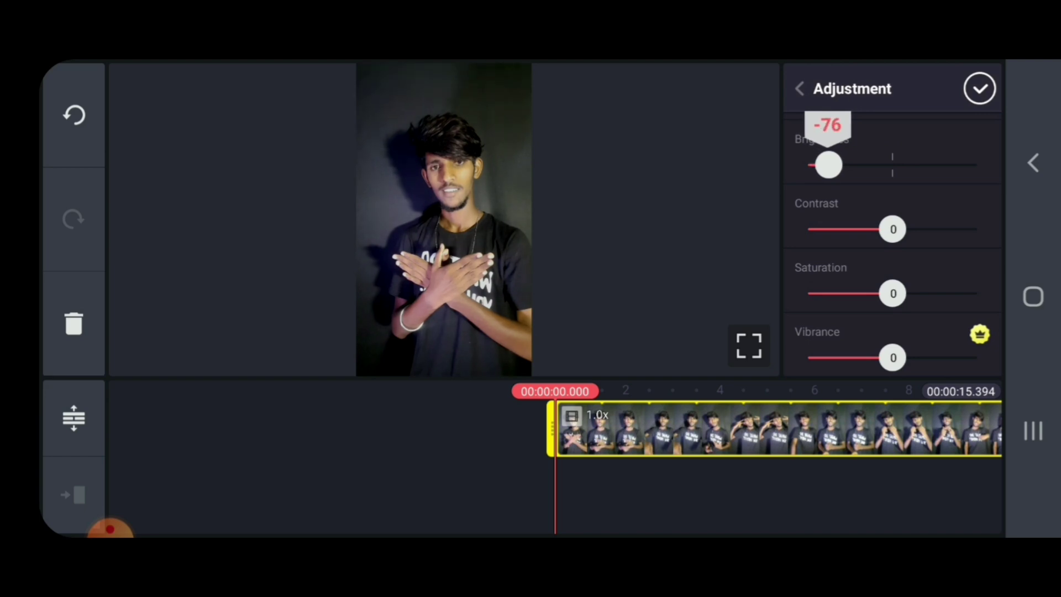
left_click_drag(893, 230, 951, 229)
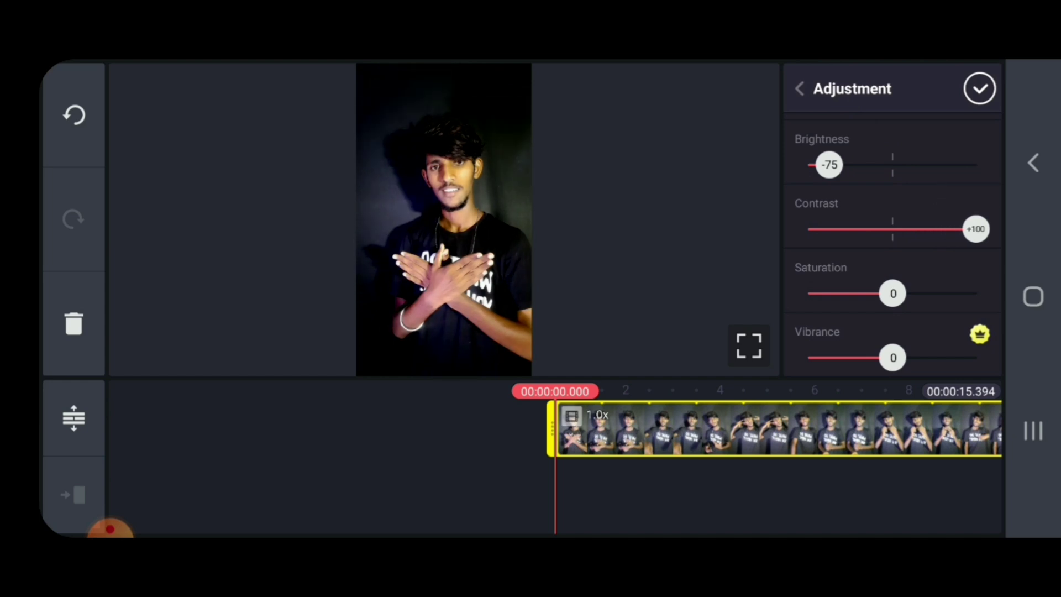
left_click(978, 88)
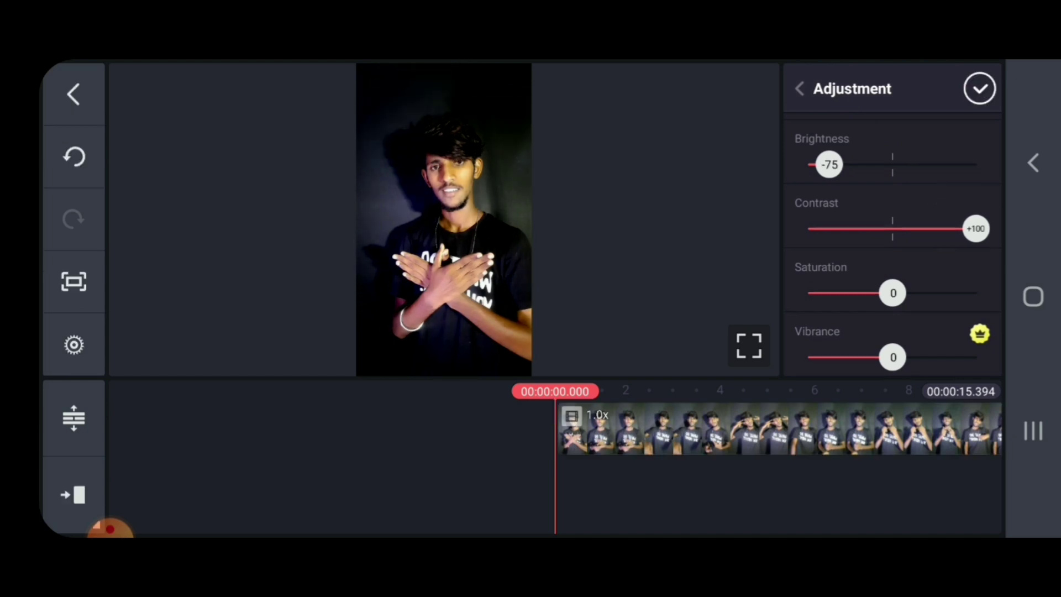
left_click_drag(771, 431, 555, 431)
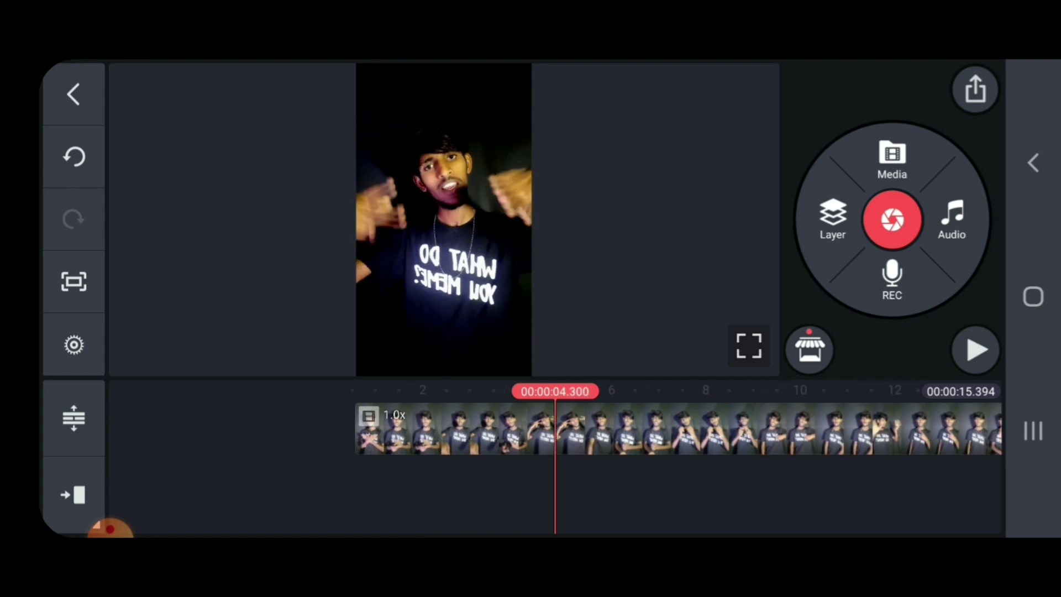
left_click_drag(415, 431, 639, 432)
- Reduce the clip's saturation to -67 and reselect the clip
left_click(746, 431)
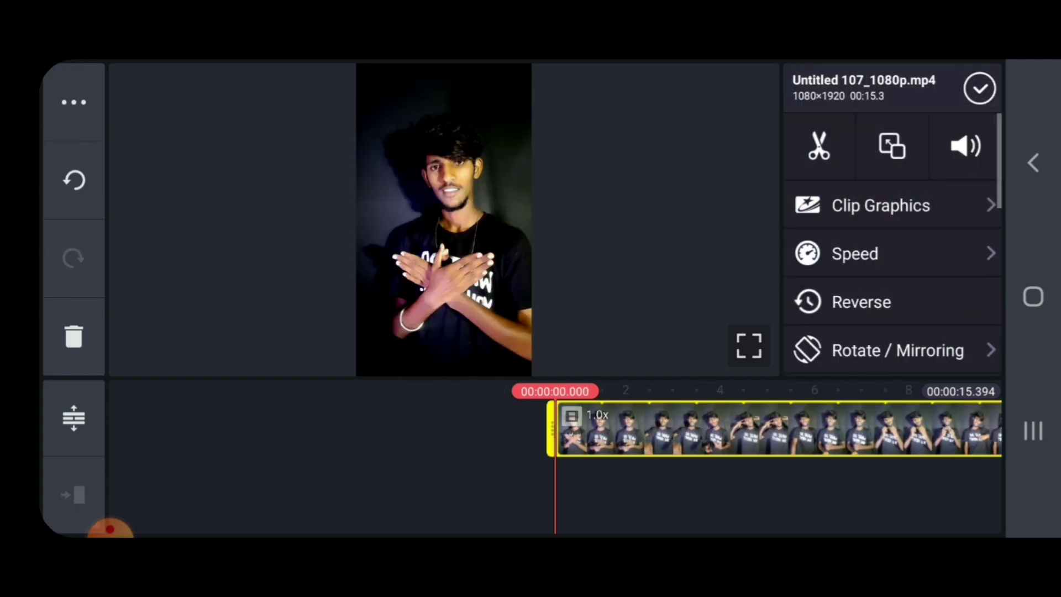
scroll(892, 274, "down", 4)
left_click(879, 257)
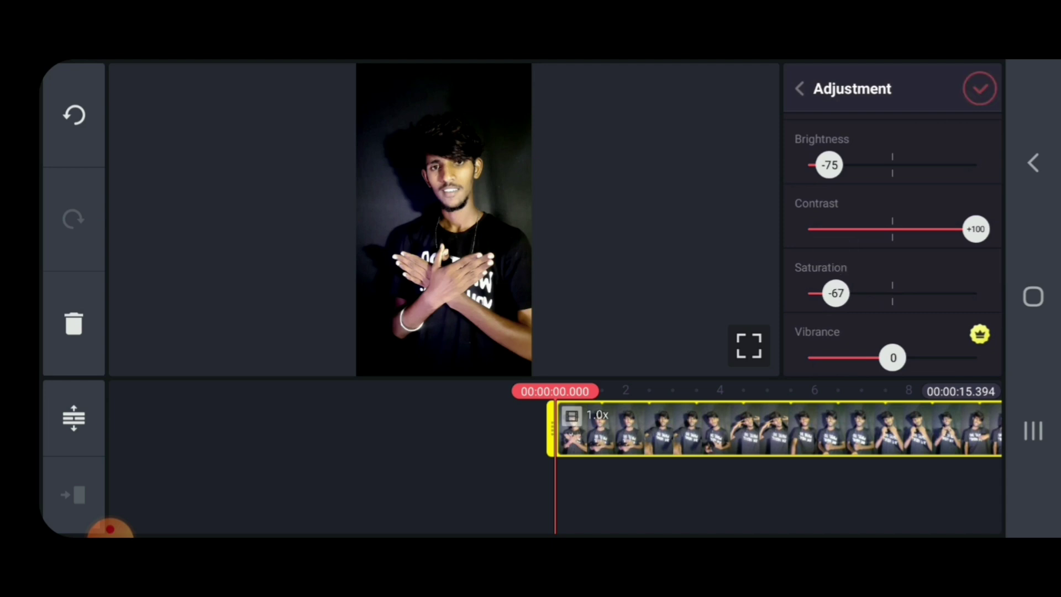
left_click(979, 89)
left_click_drag(779, 431, 779, 431)
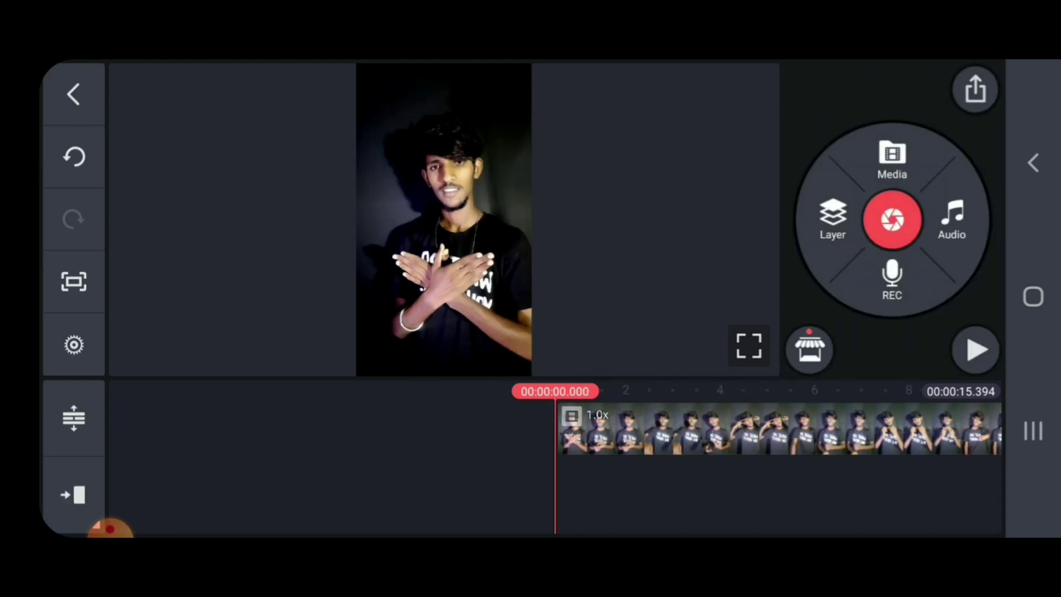
left_click(779, 431)
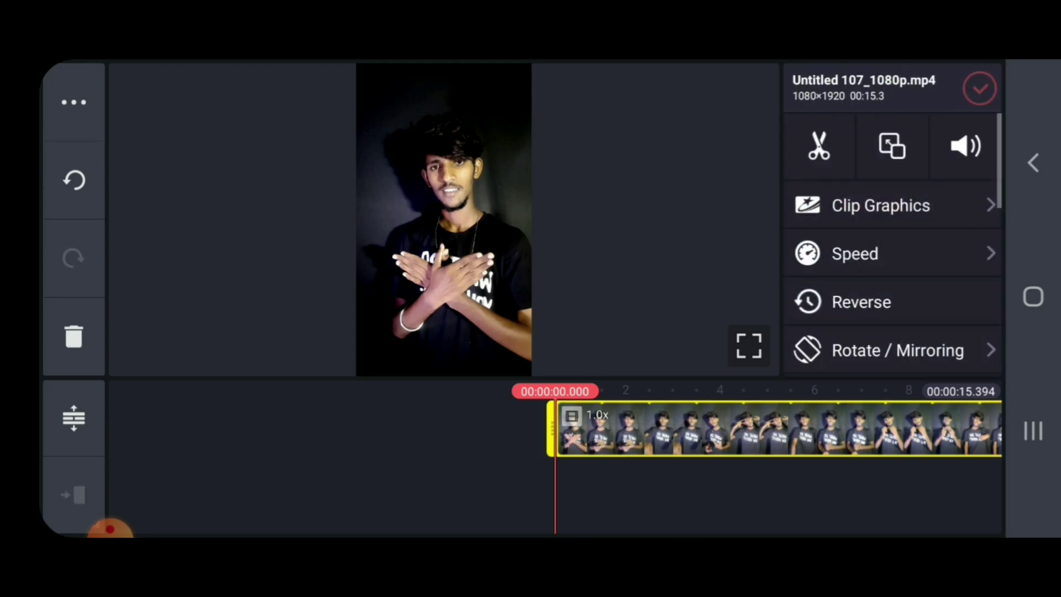
- Add the red neon eyes clip from Neon Effects Pack as a layer
left_click(979, 89)
left_click(834, 216)
left_click(784, 123)
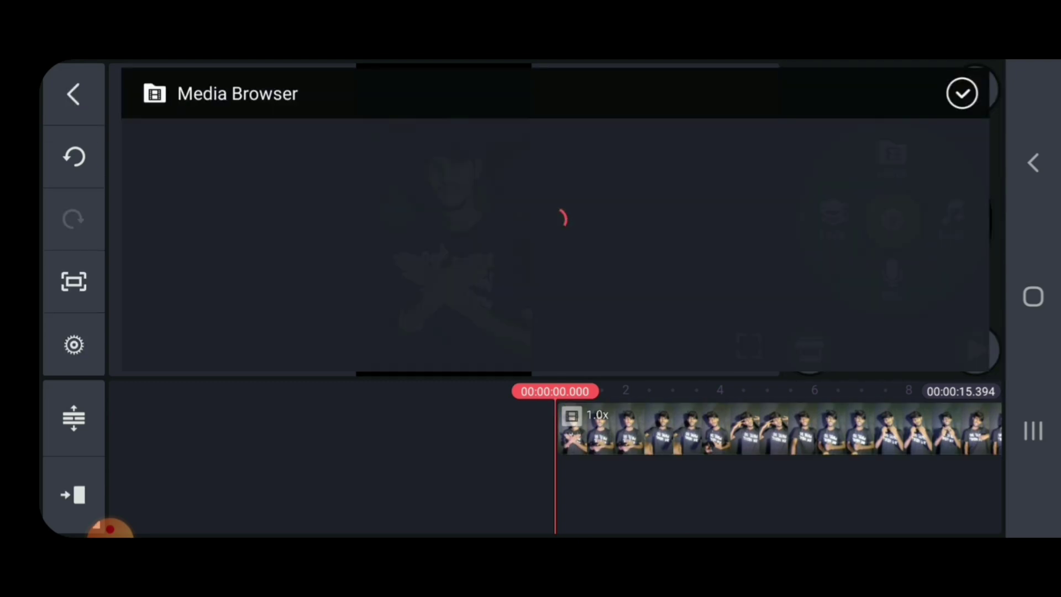
scroll(556, 240, "down", 5)
scroll(555, 240, "down", 3)
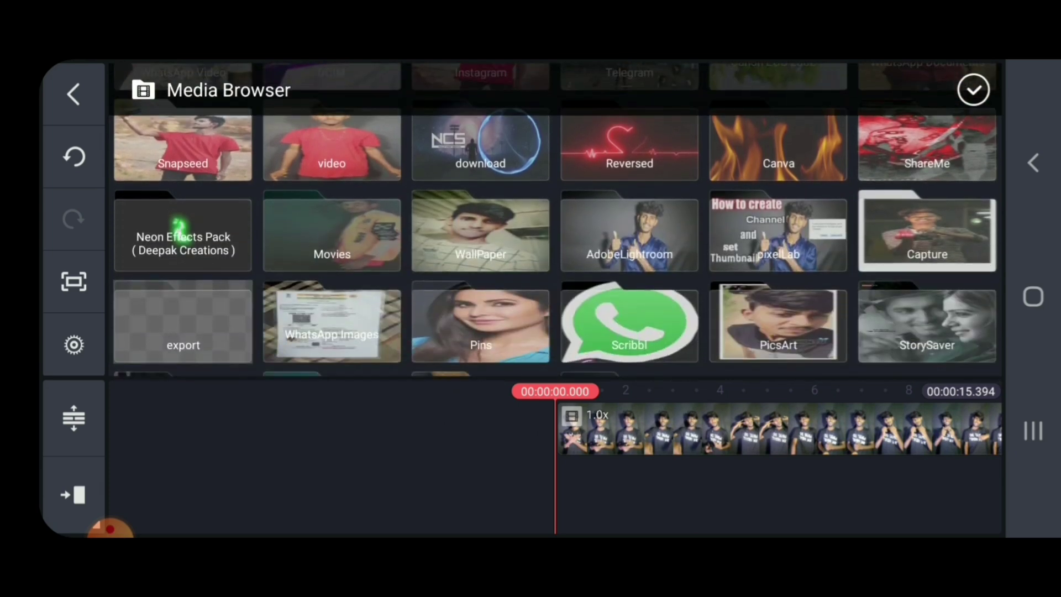
left_click(183, 234)
left_click(480, 248)
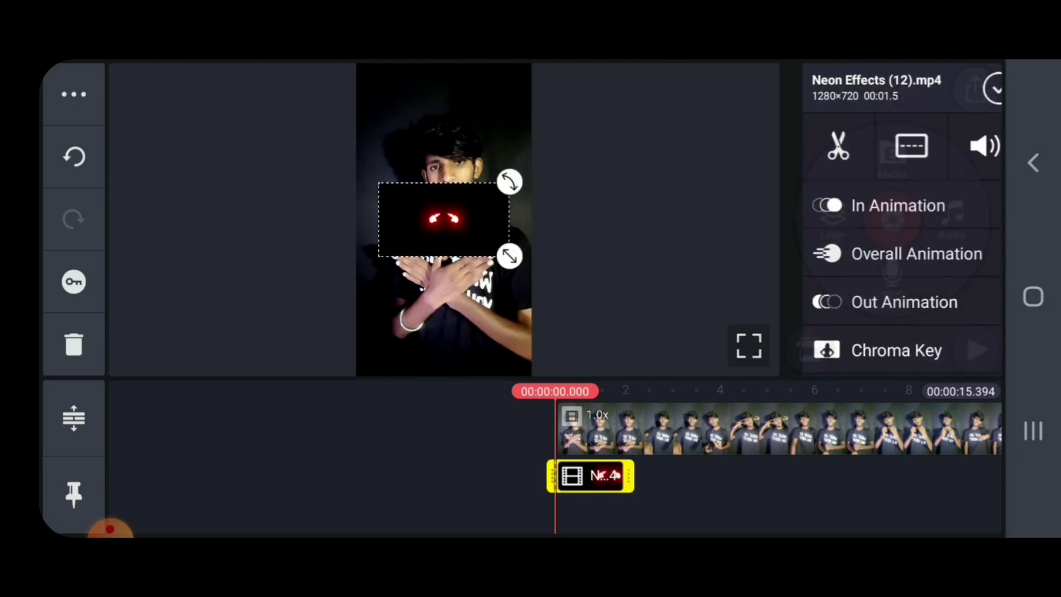
left_click(974, 90)
- Set the neon eyes layer's blending to Screen to hide its black background
left_click(590, 476)
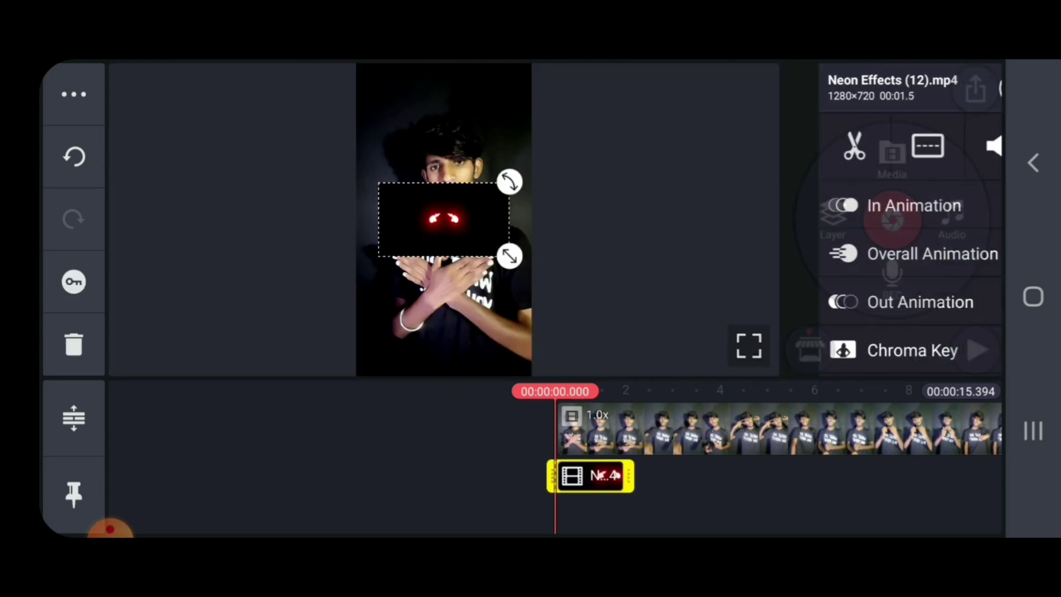
scroll(894, 249, "down", 3)
scroll(894, 249, "down", 3)
scroll(893, 249, "down", 2)
scroll(894, 248, "down", 3)
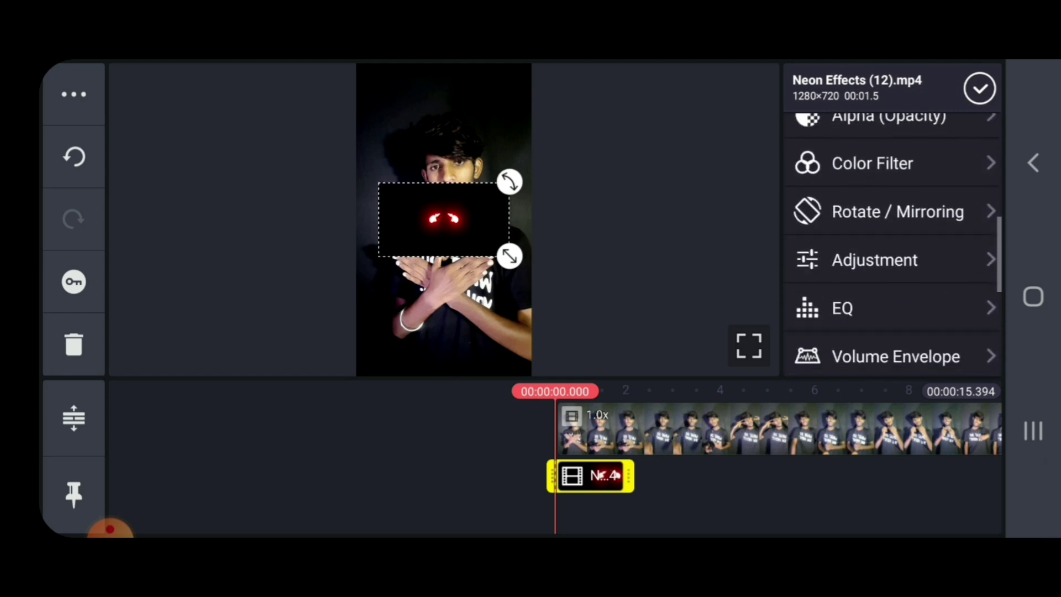
scroll(894, 249, "down", 3)
scroll(894, 249, "down", 2)
left_click(894, 273)
scroll(894, 291, "down", 2)
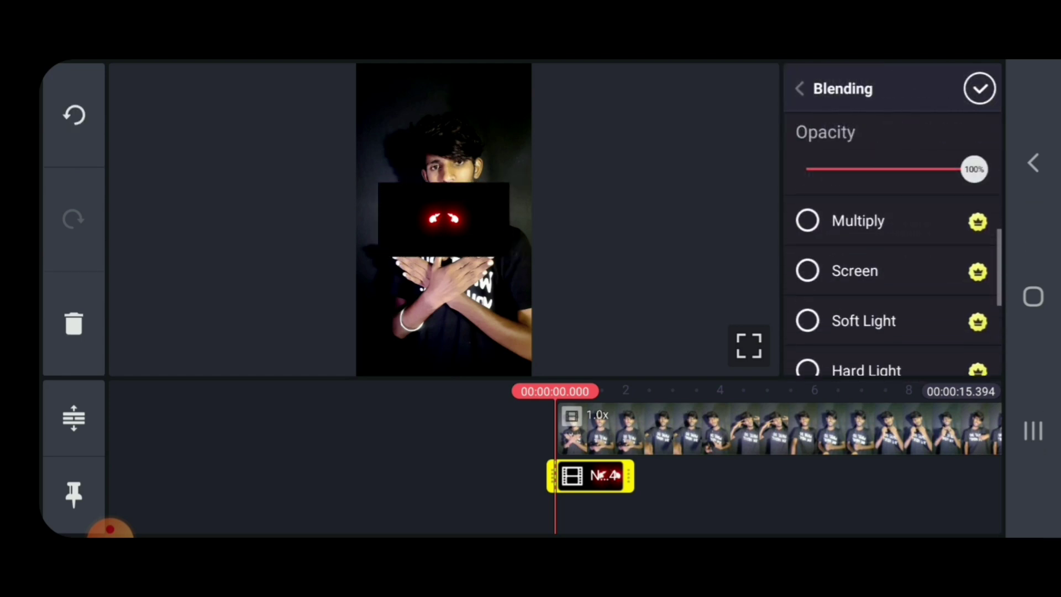
left_click(858, 253)
left_click(980, 89)
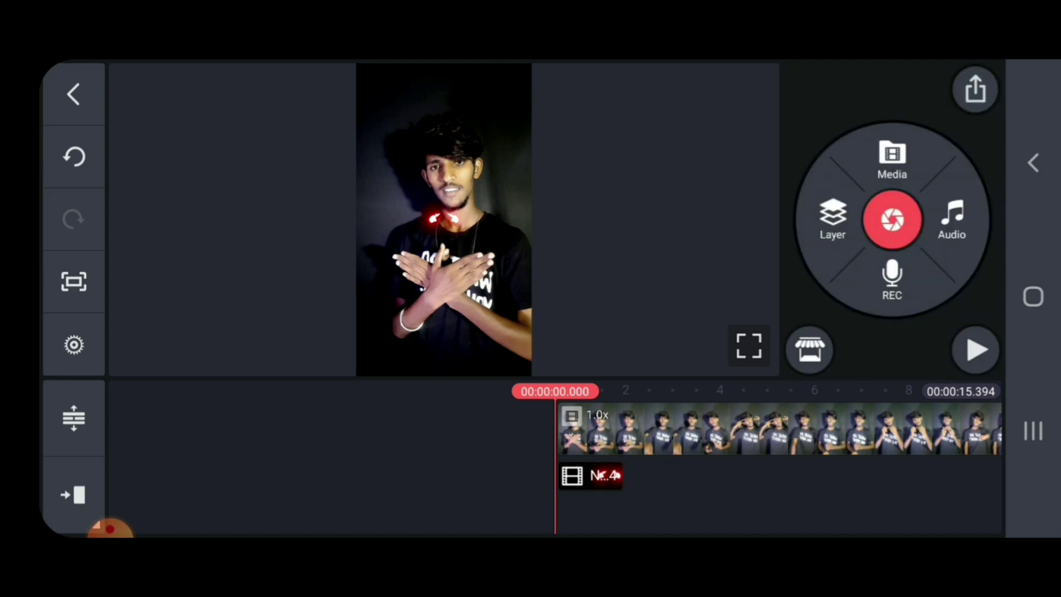
- Nudge the bat-wings overlay higher in the frame
left_click(591, 475)
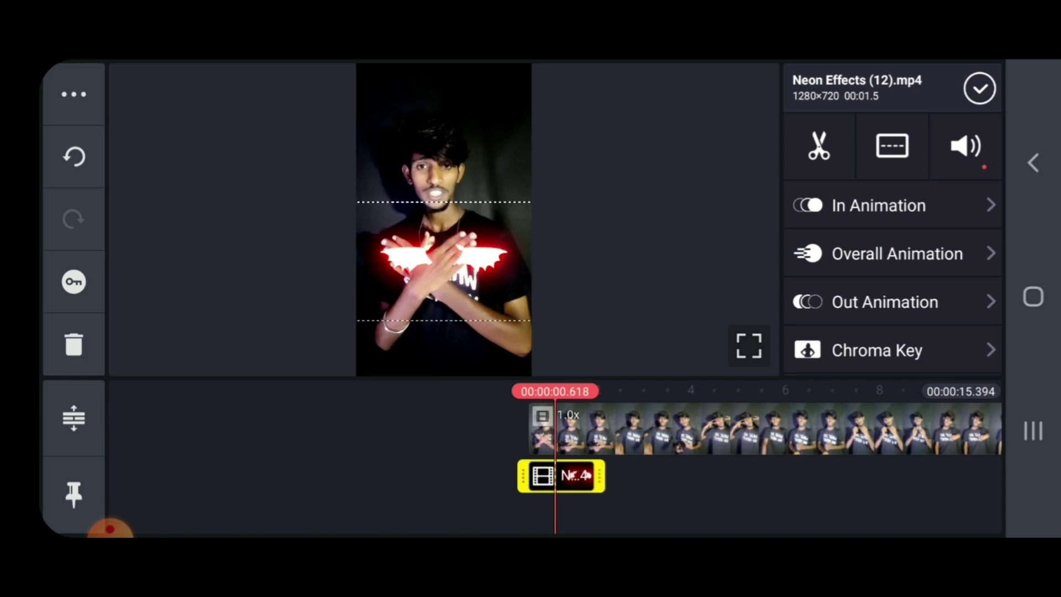
mouse_move(444, 264)
left_mouse_down()
mouse_move(451, 155)
mouse_move(444, 266)
left_mouse_up()
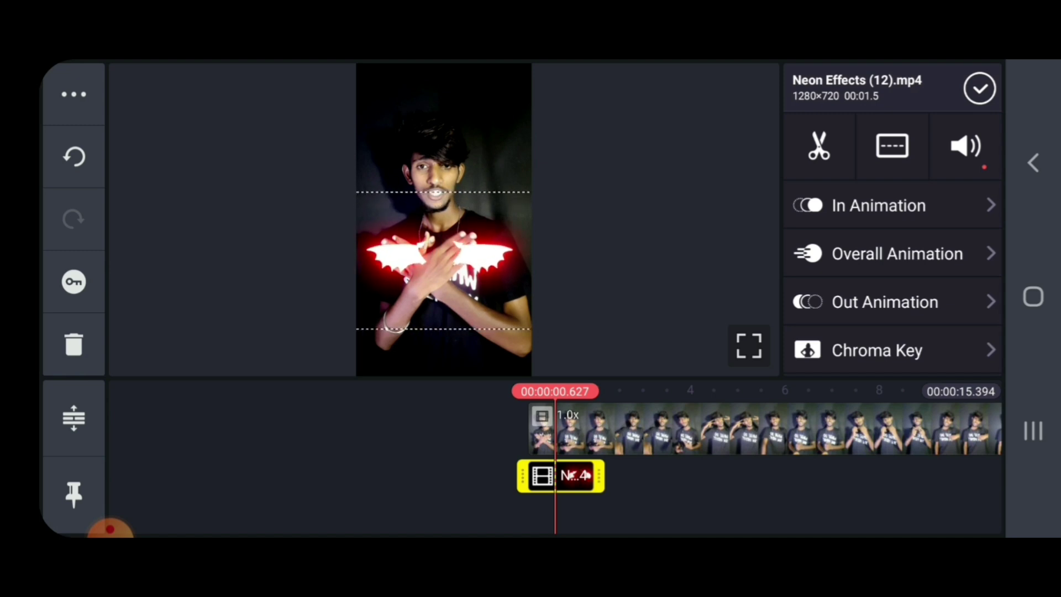
left_click(979, 89)
- Trim the bat-wings overlay to end at 00:00:01.285
left_click(974, 350)
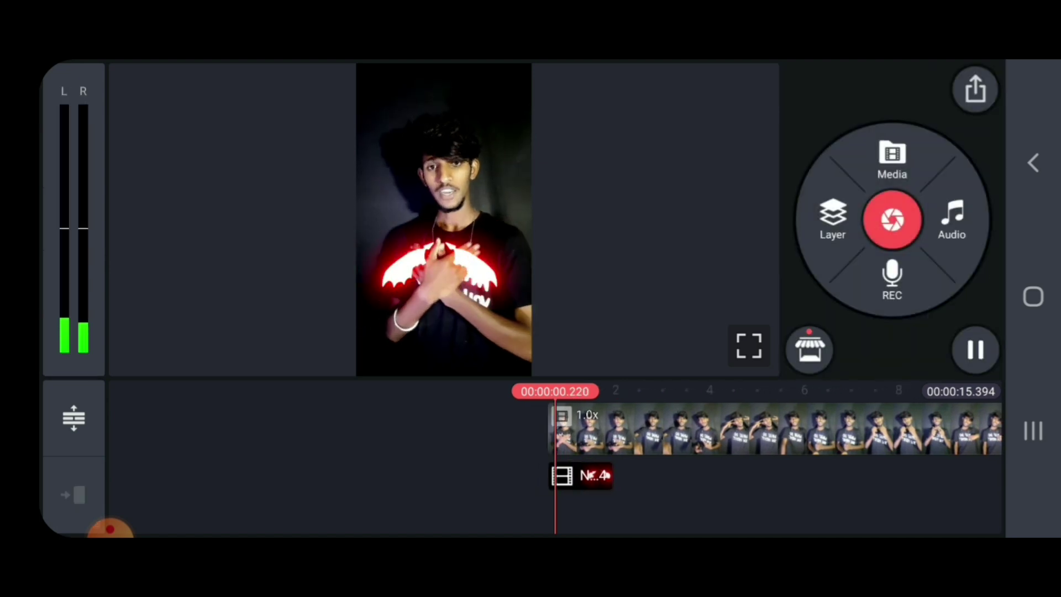
left_click(974, 350)
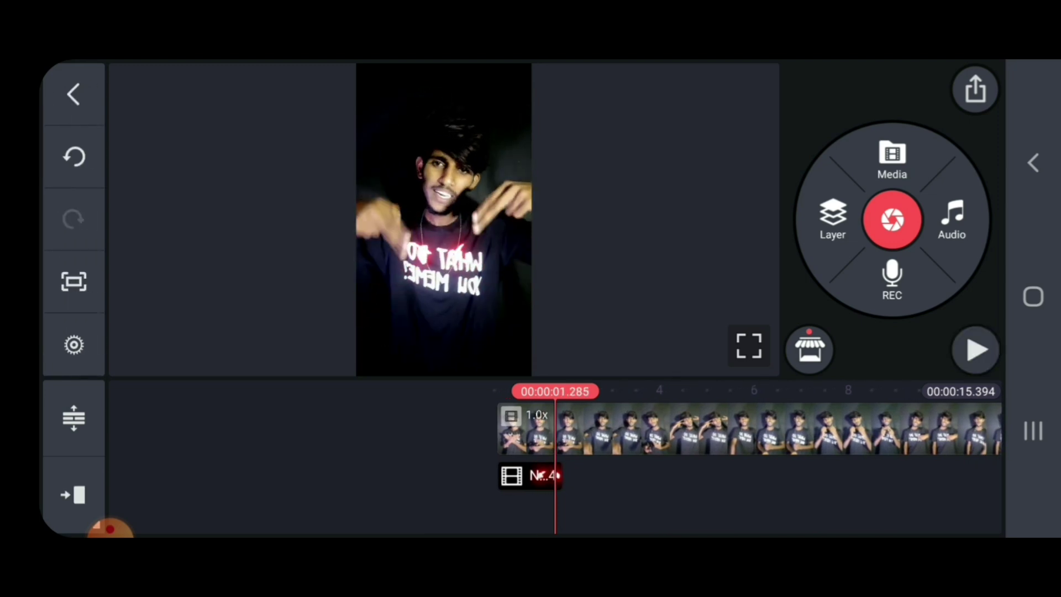
left_click(530, 476)
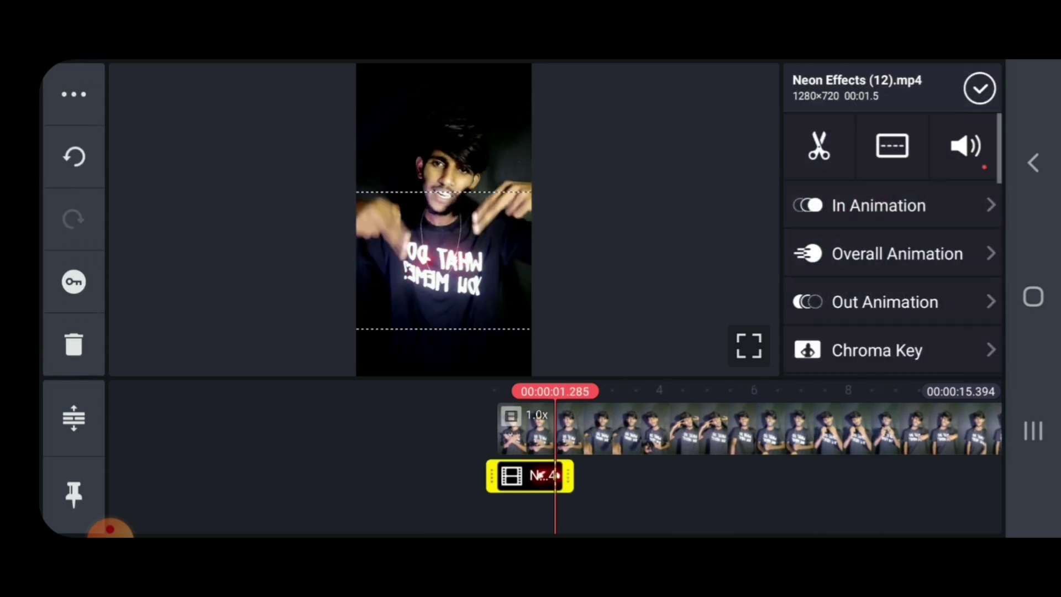
left_click(818, 145)
left_click(908, 186)
left_click(979, 89)
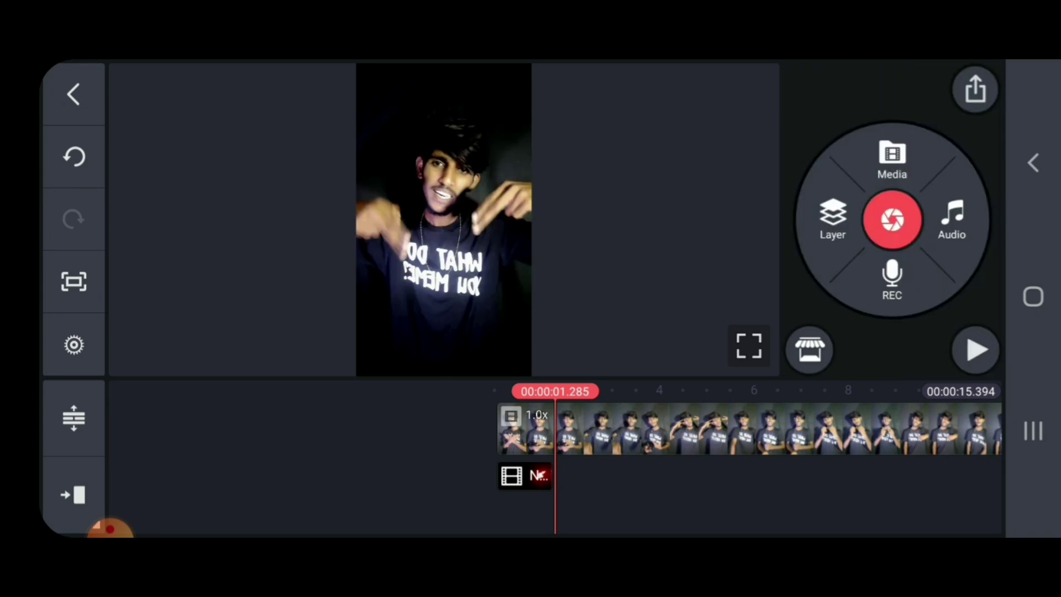
- Add the small fire-spark clip from Neon Effects Pack as a new layer
left_click(832, 217)
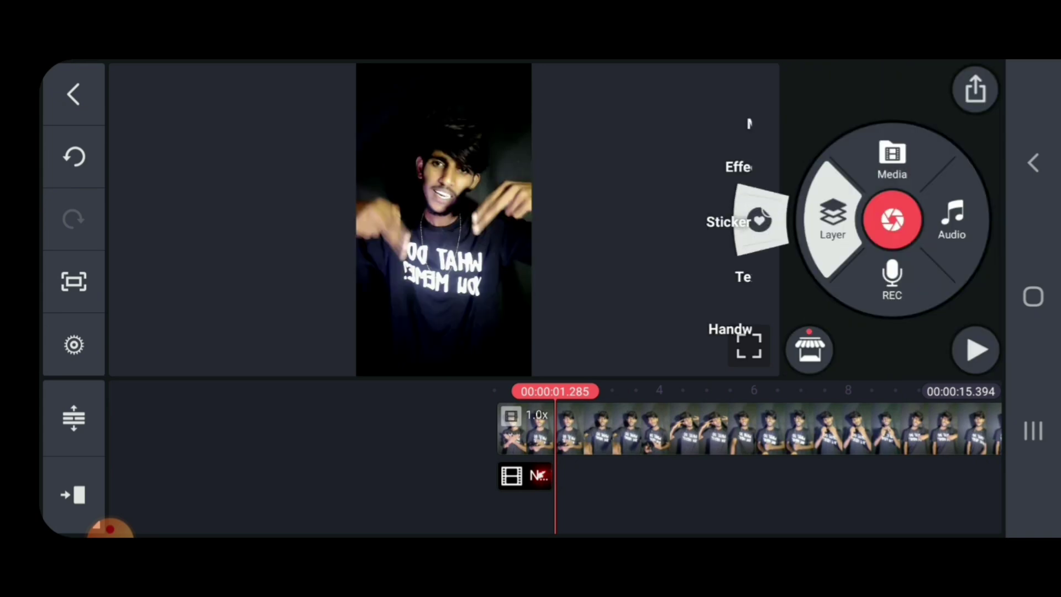
left_click(784, 126)
scroll(556, 249, "down", 5)
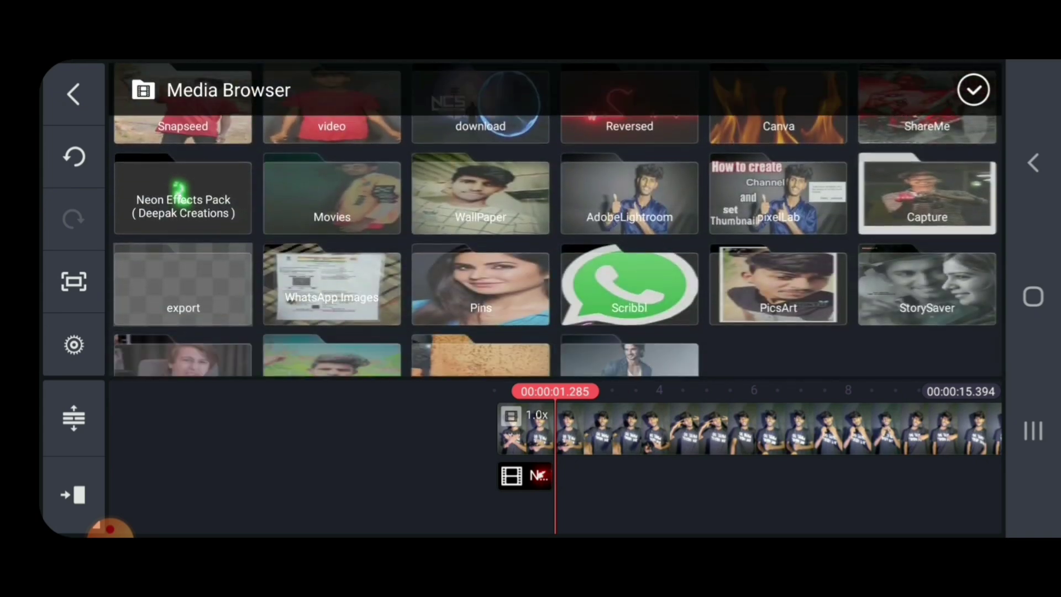
left_click(171, 185)
scroll(556, 249, "down", 5)
scroll(555, 248, "down", 5)
scroll(555, 249, "down", 5)
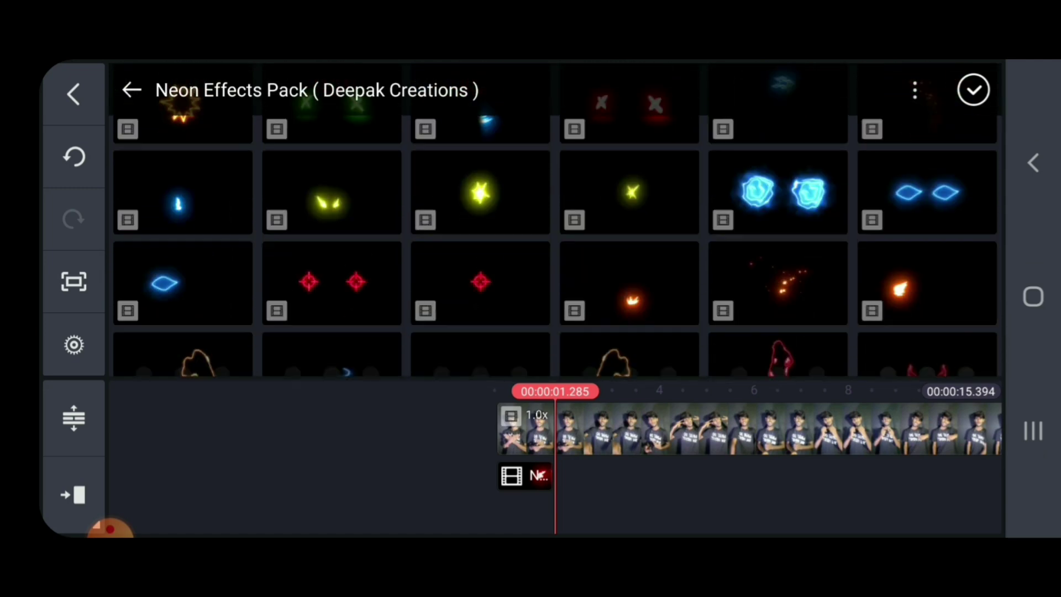
scroll(555, 249, "down", 3)
left_click(630, 332)
left_click(980, 89)
- Duplicate the spark layer onto a second track
left_click(572, 476)
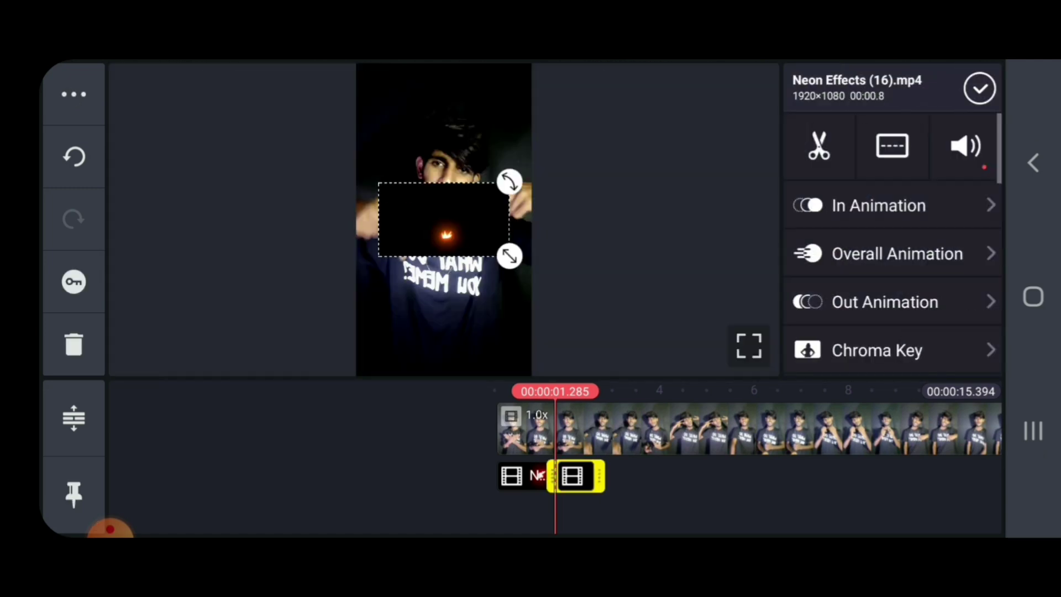
left_click(74, 94)
left_click(211, 85)
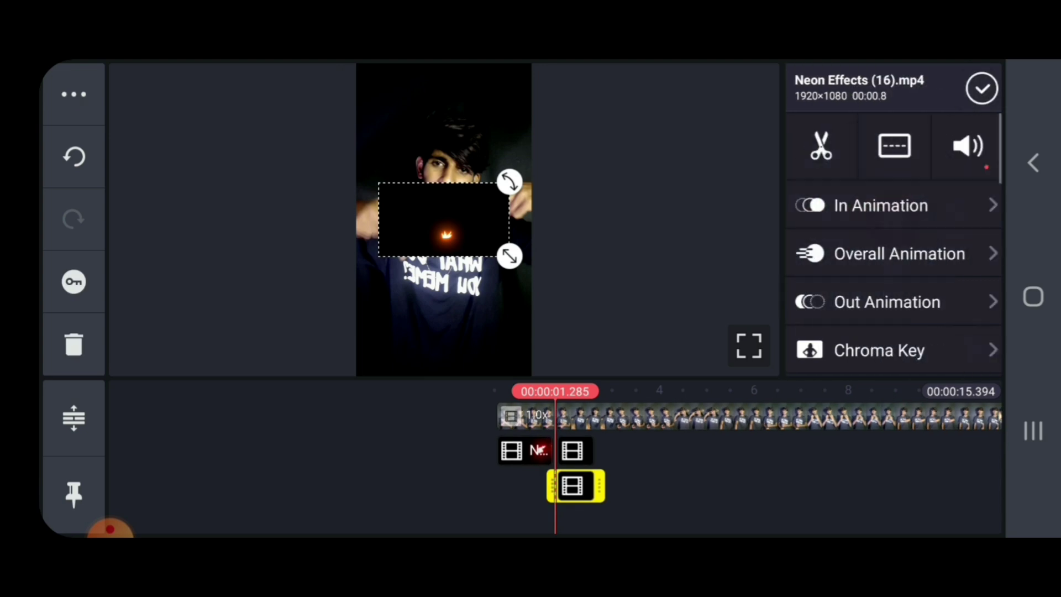
left_click(980, 89)
- Move one spark copy near the top of the frame and set Screen blending
left_click(575, 487)
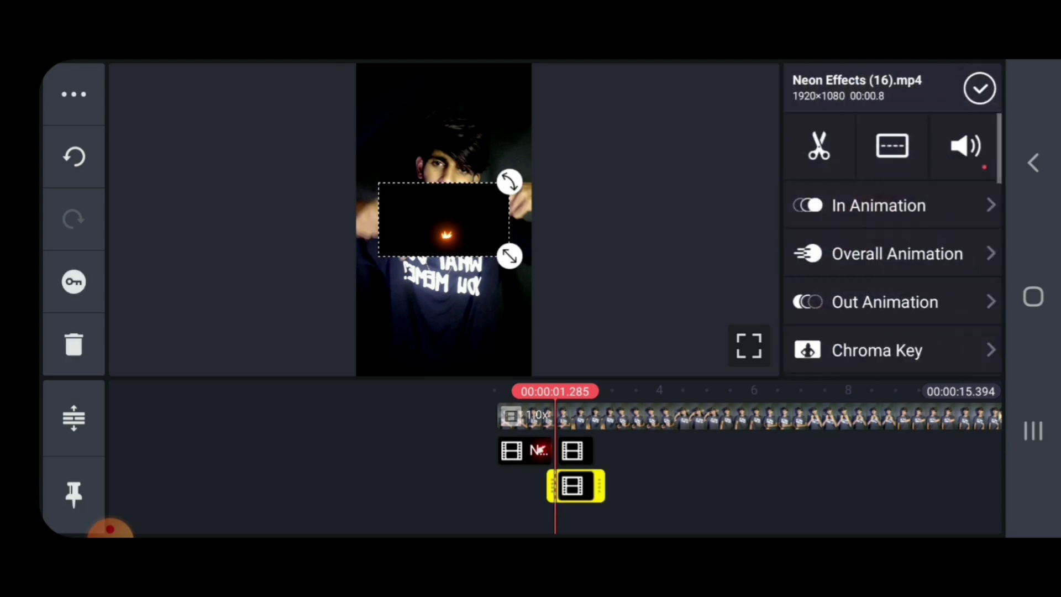
mouse_move(444, 220)
left_mouse_down()
mouse_move(422, 322)
mouse_move(415, 95)
left_mouse_up()
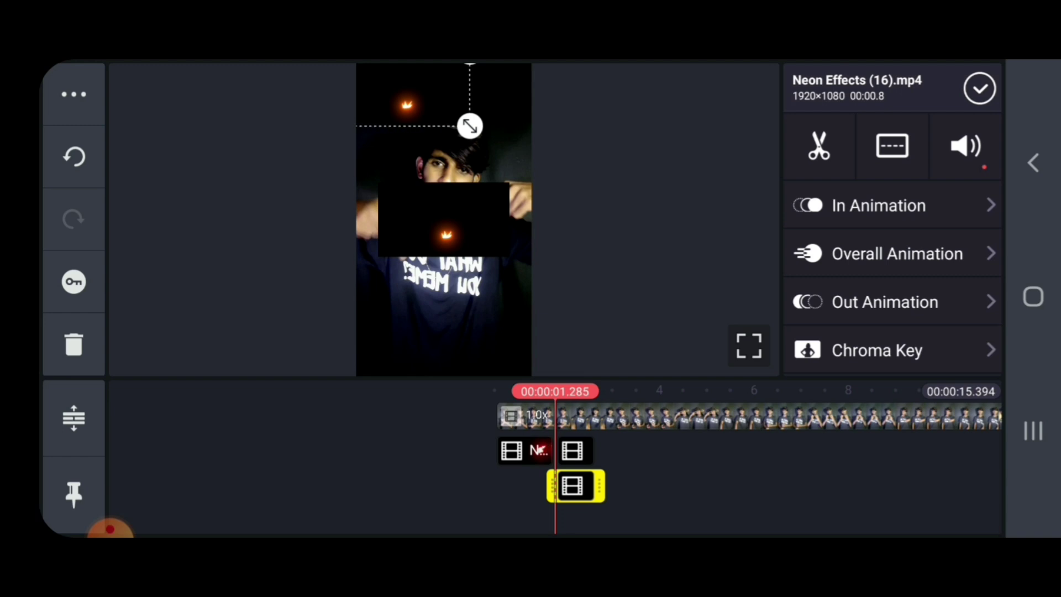
scroll(891, 283, "down", 8)
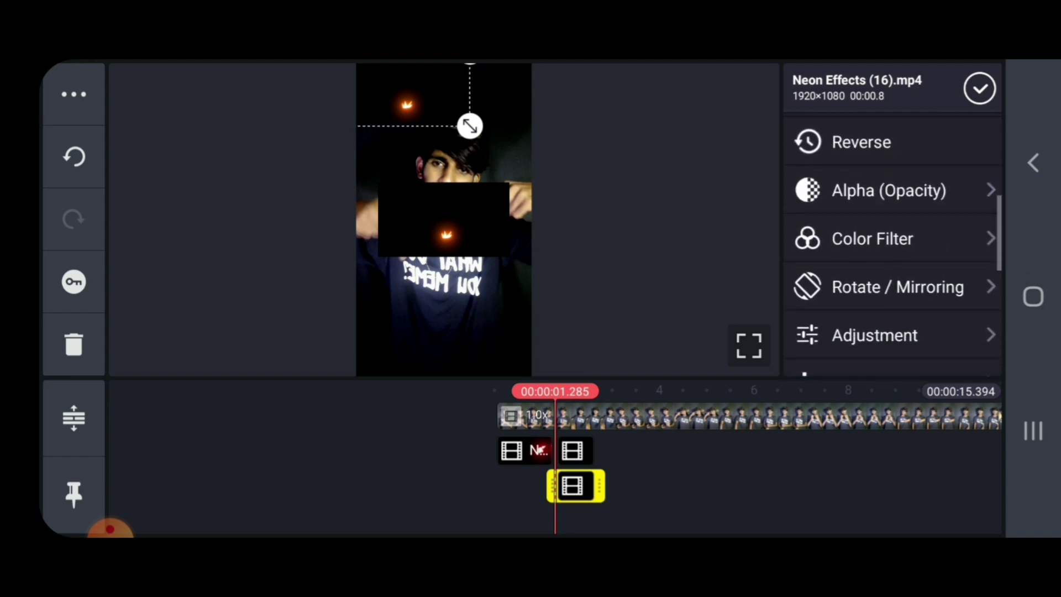
scroll(891, 249, "down", 4)
scroll(891, 250, "down", 2)
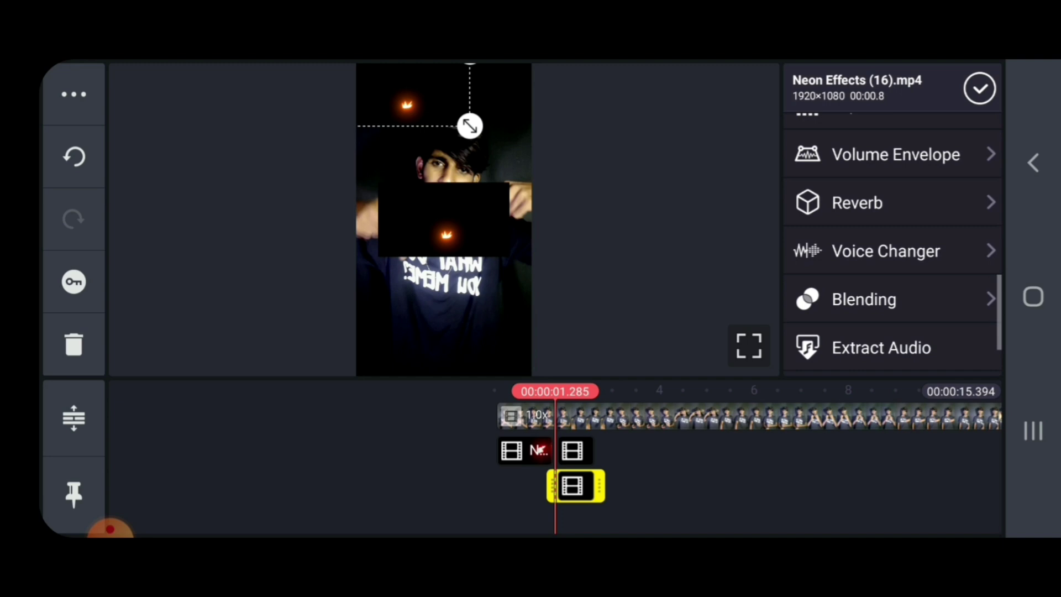
scroll(891, 249, "down", 1)
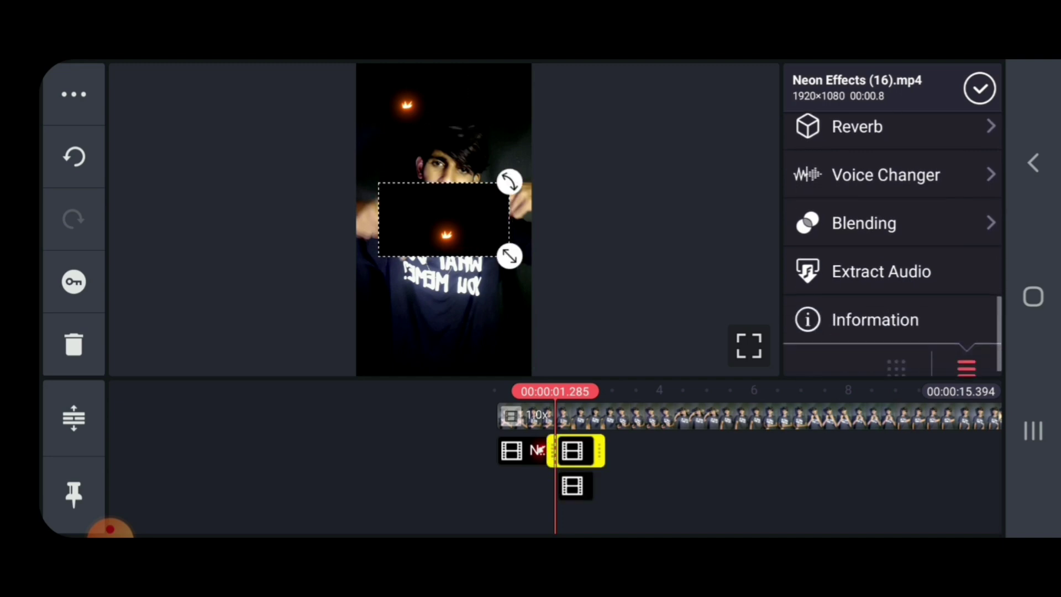
left_click(863, 274)
scroll(891, 290, "down", 2)
left_click(807, 274)
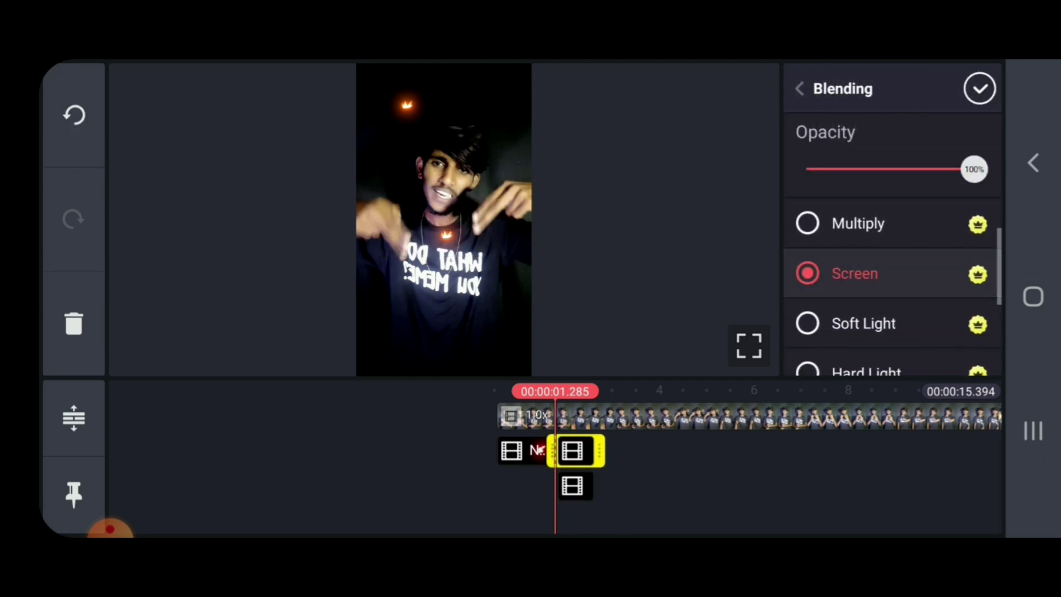
left_click(979, 88)
left_click(572, 487)
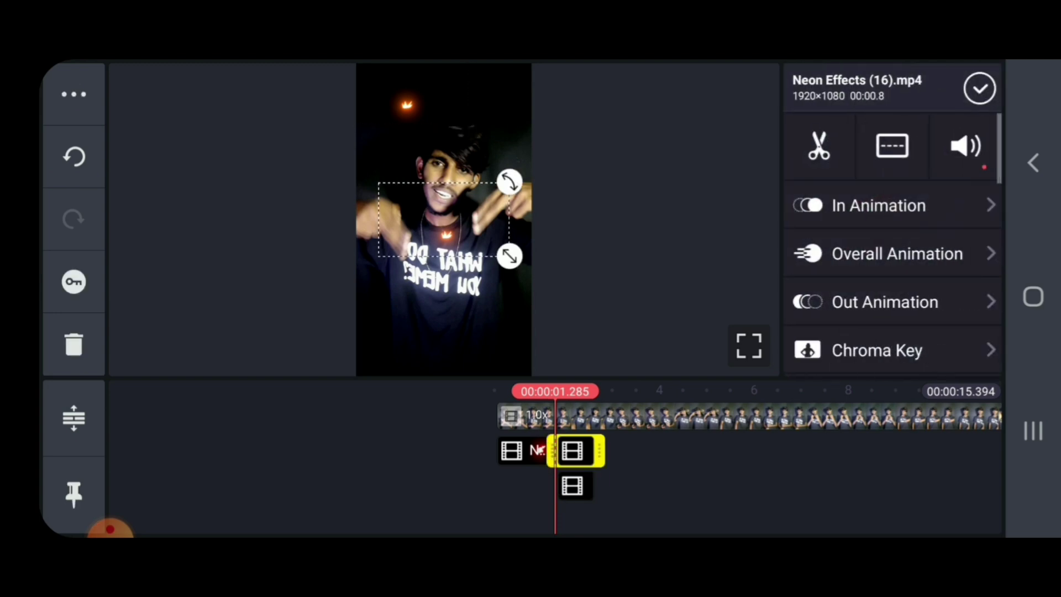
- Move the other spark layer toward the lower left
left_click_drag(447, 216, 440, 249)
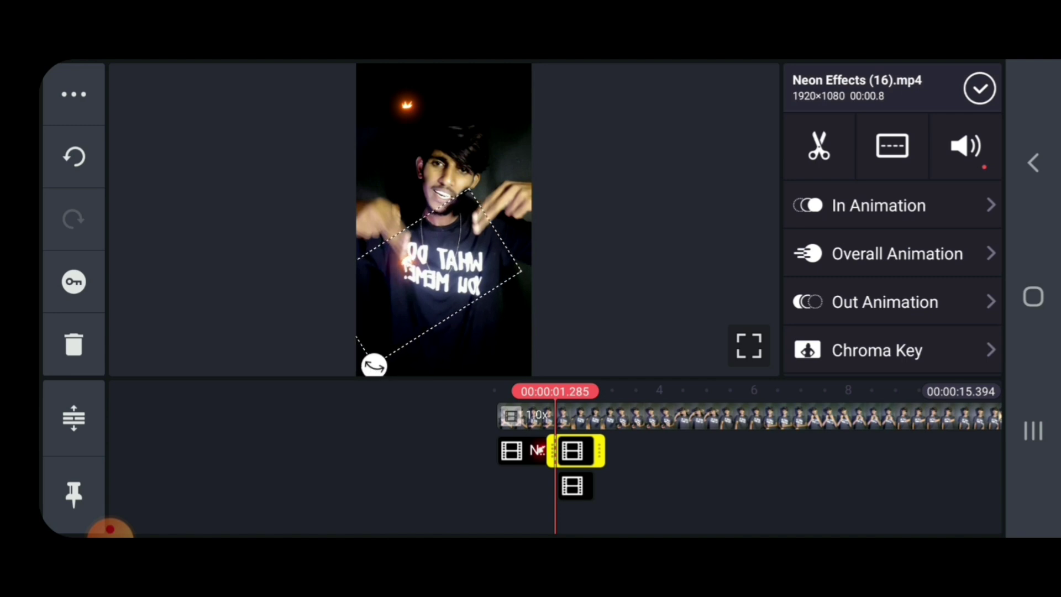
scroll(705, 414, "up", 3)
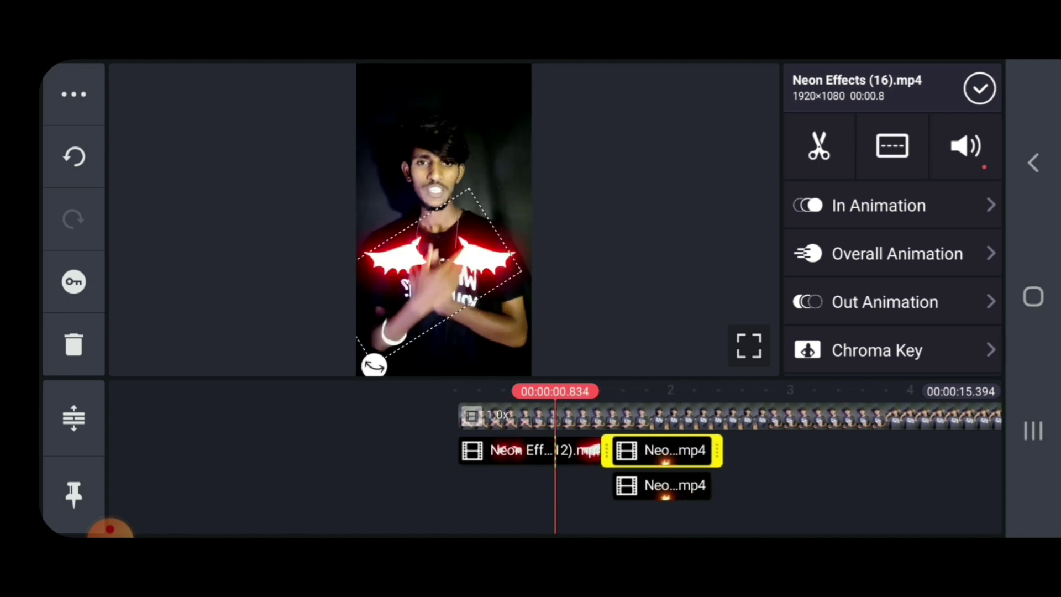
mouse_move(704, 497)
left_mouse_down()
mouse_move(693, 497)
mouse_move(721, 498)
left_mouse_up()
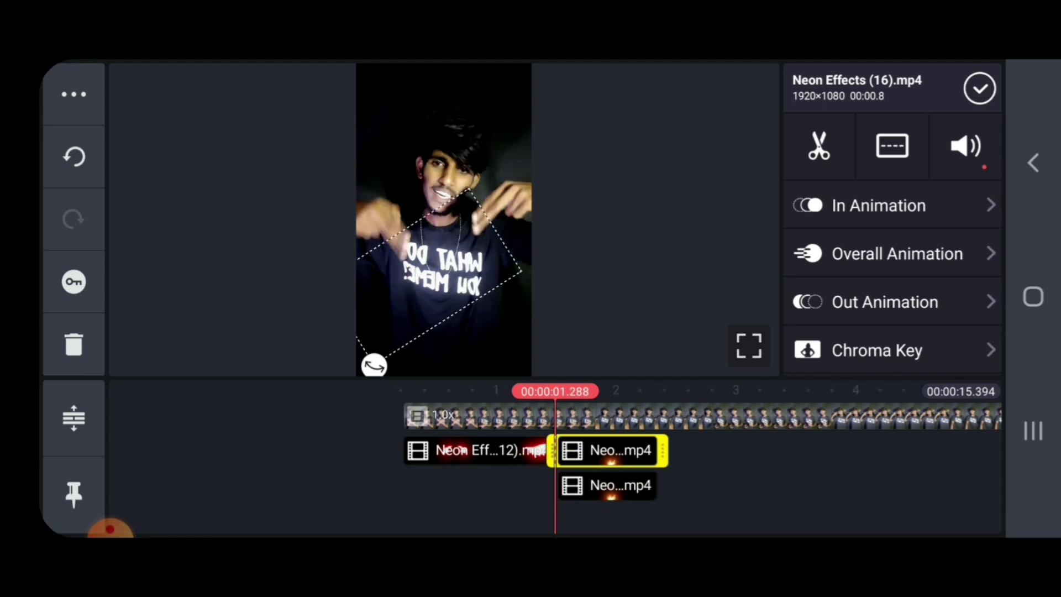
left_click(893, 254)
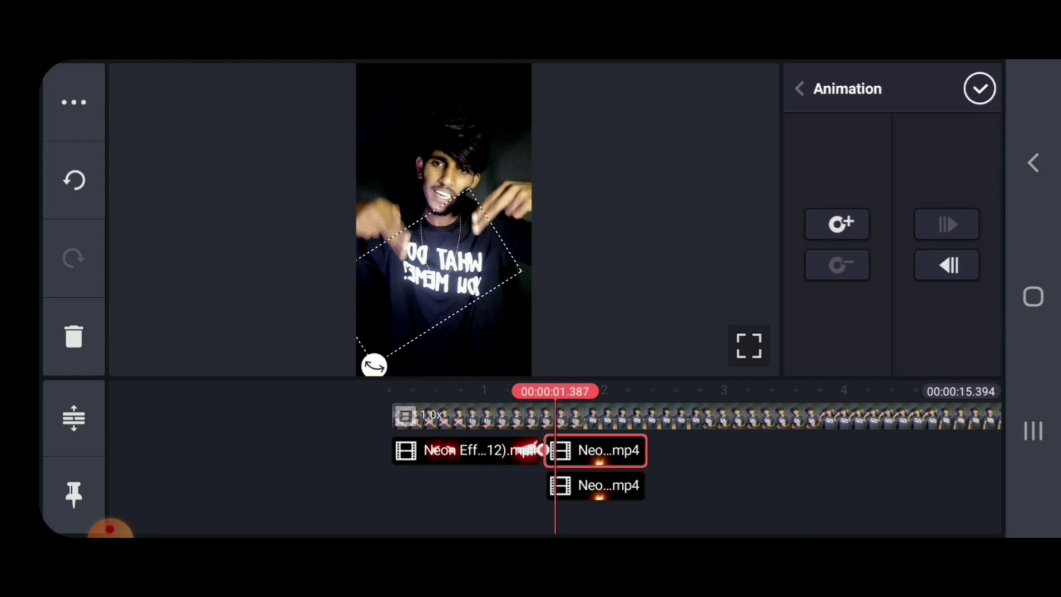
- Keyframe the spark tilting lower left across about 1.56, 1.83 and 2.16 seconds
left_click_drag(704, 497, 691, 497)
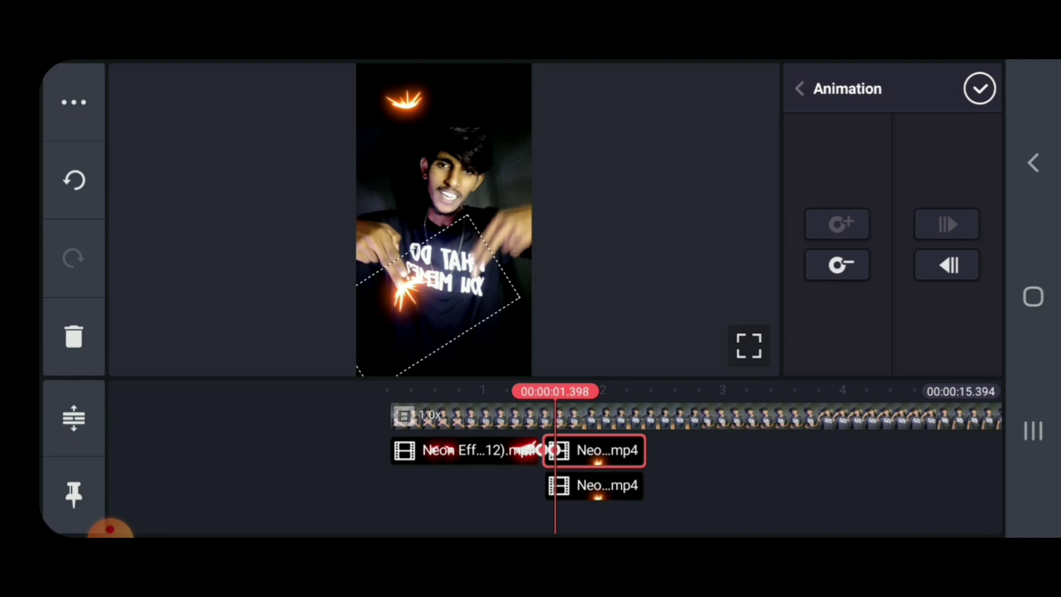
left_click_drag(705, 498, 684, 497)
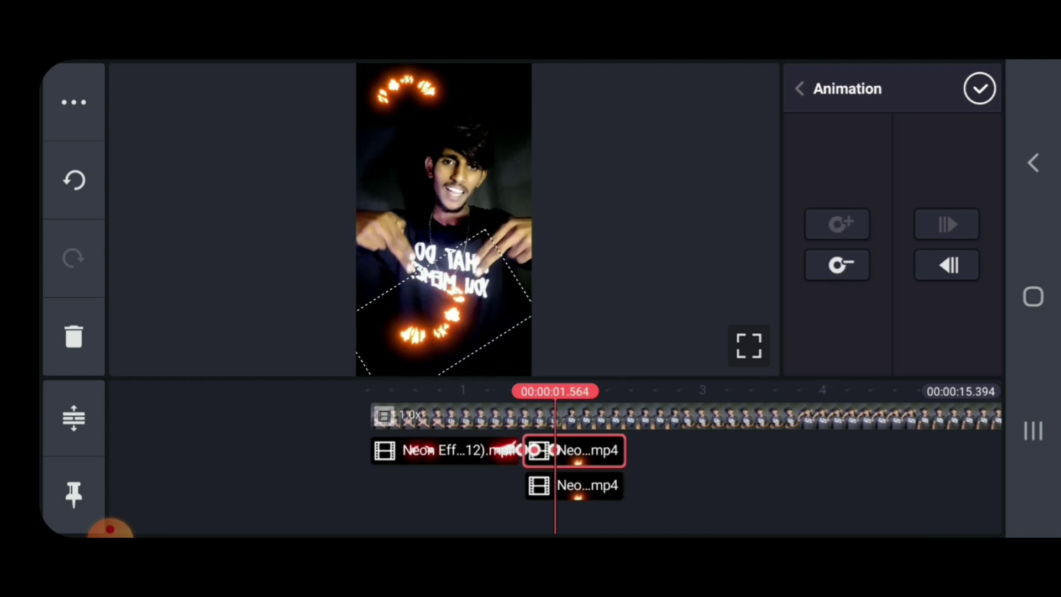
left_click_drag(705, 497, 673, 497)
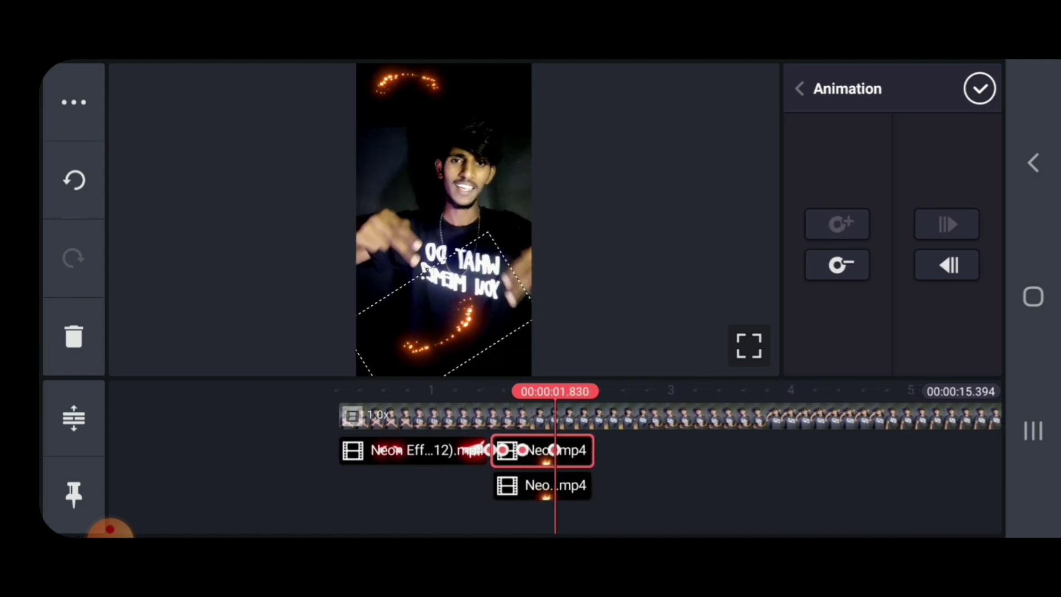
left_click_drag(464, 315, 448, 340)
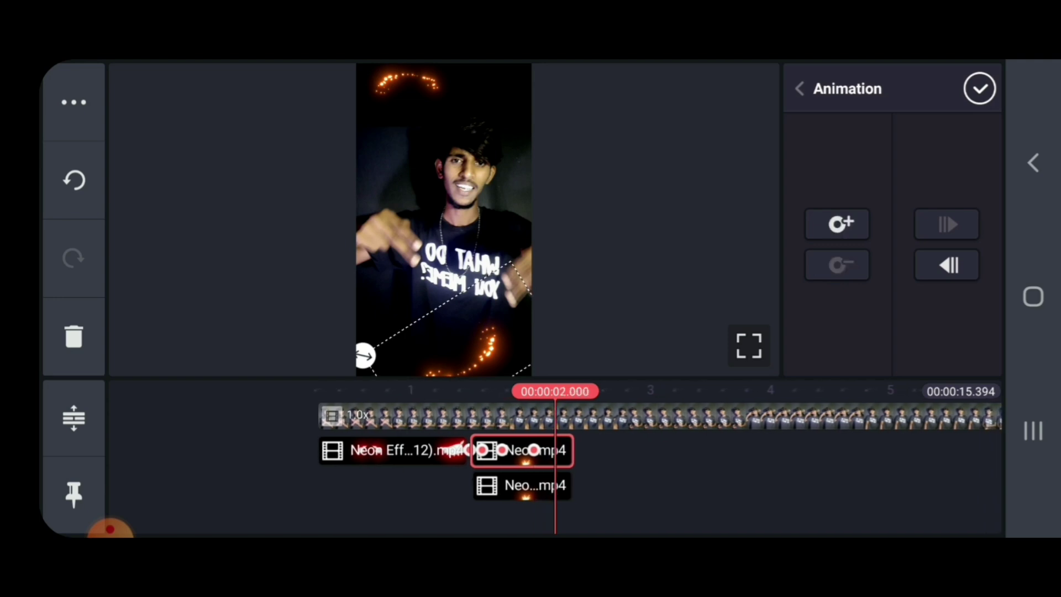
left_click_drag(704, 498, 665, 498)
left_click(837, 224)
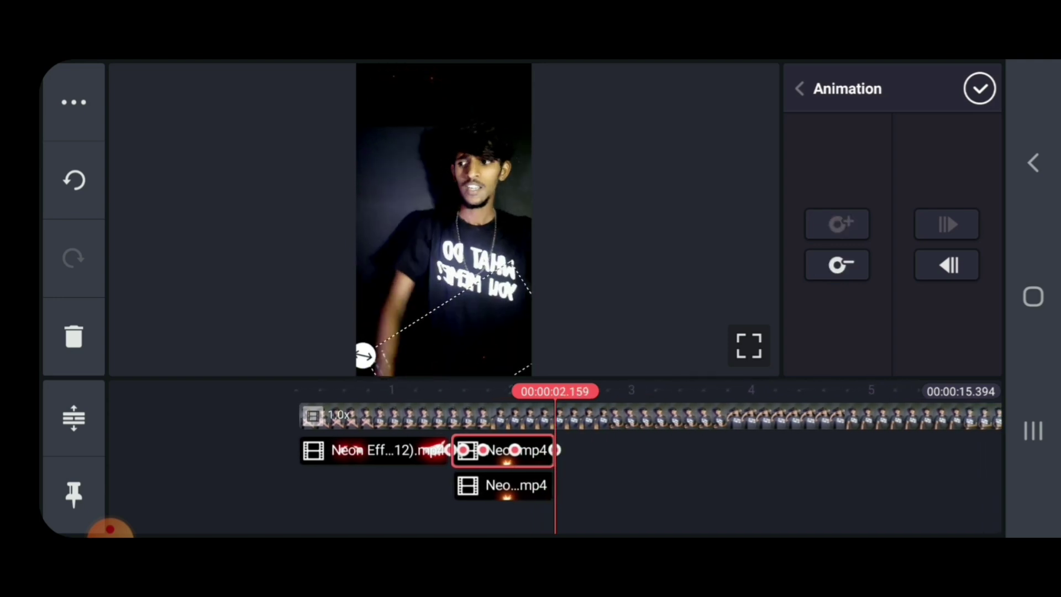
left_click(979, 89)
- Tilt the lower spark overlay onto the dancer's shirt near 1.28 seconds
left_click_drag(581, 497, 685, 498)
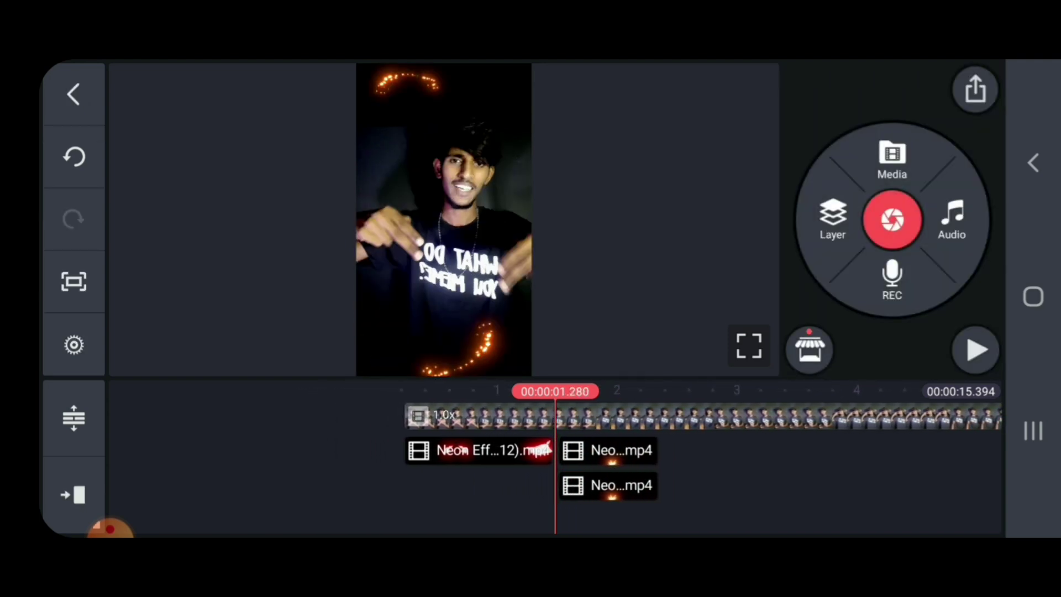
left_click(609, 486)
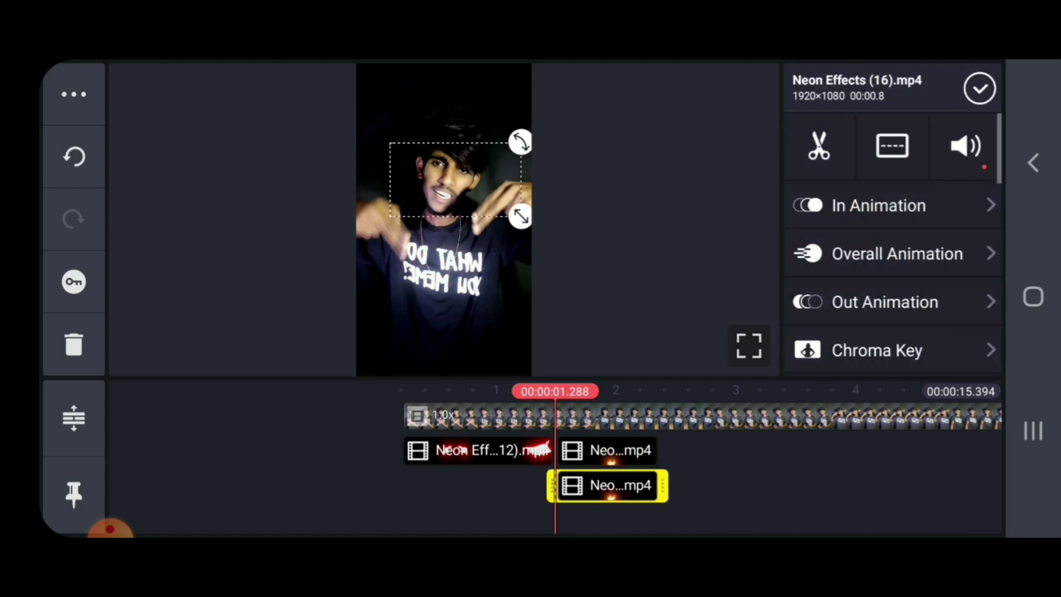
left_click_drag(664, 423, 626, 423)
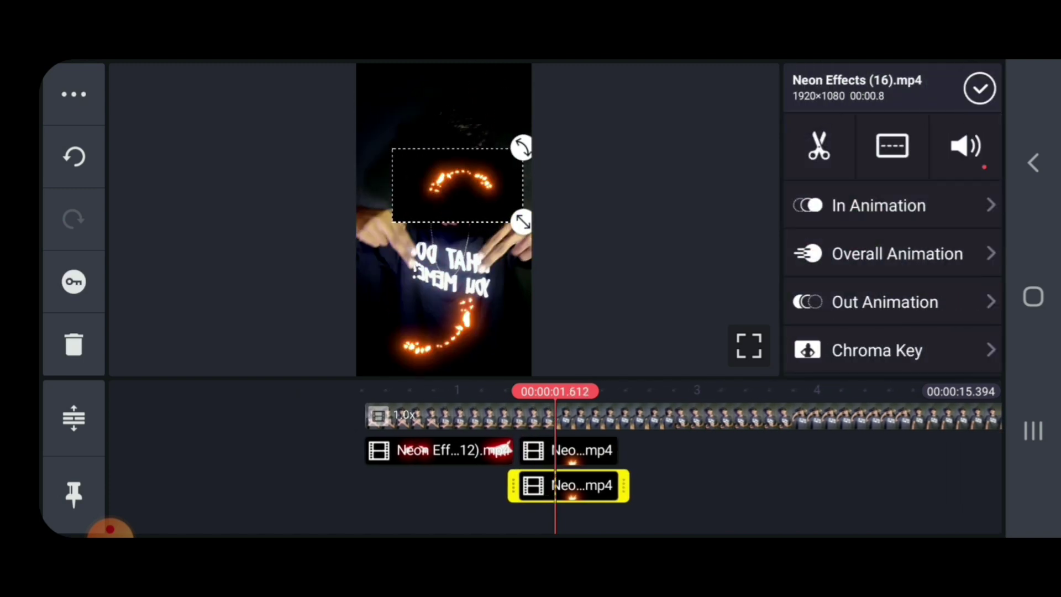
scroll(891, 273, "down", 1)
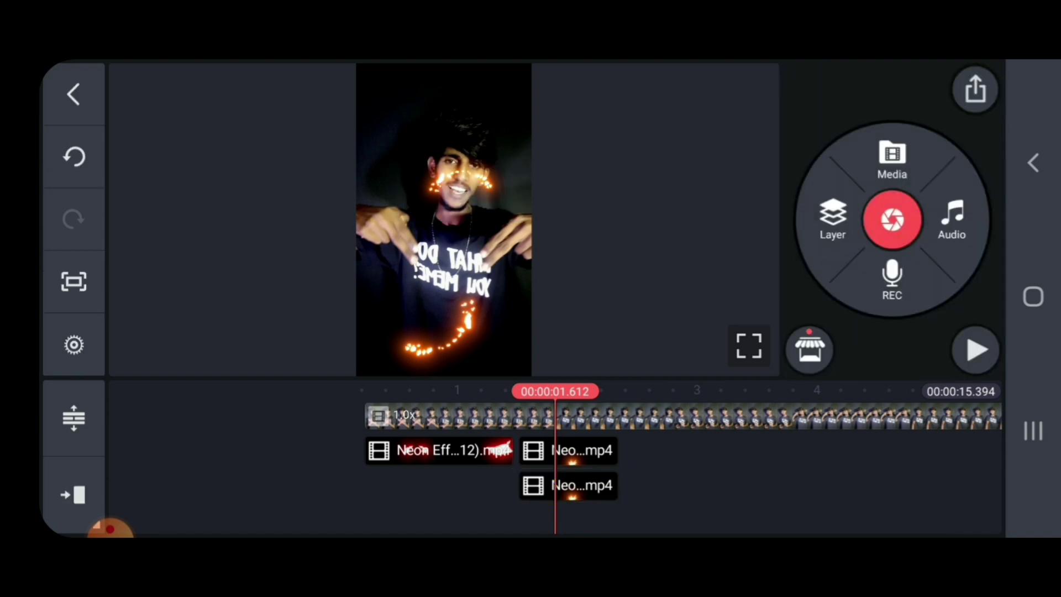
left_click_drag(460, 187, 447, 274)
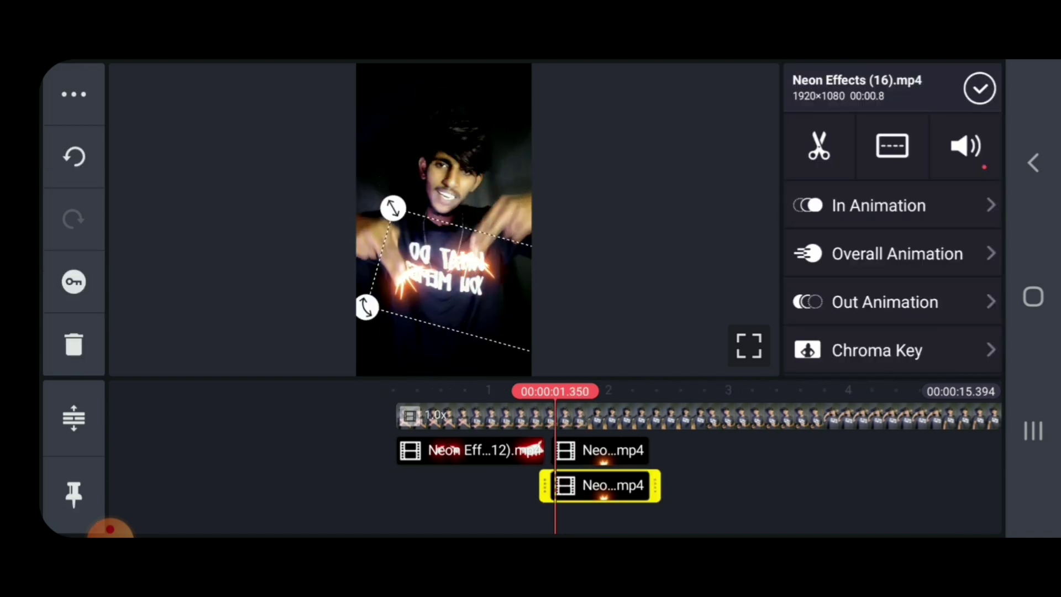
left_click(979, 88)
- Add a later keyframe repositioning the lower spark, then play the result
left_click(601, 484)
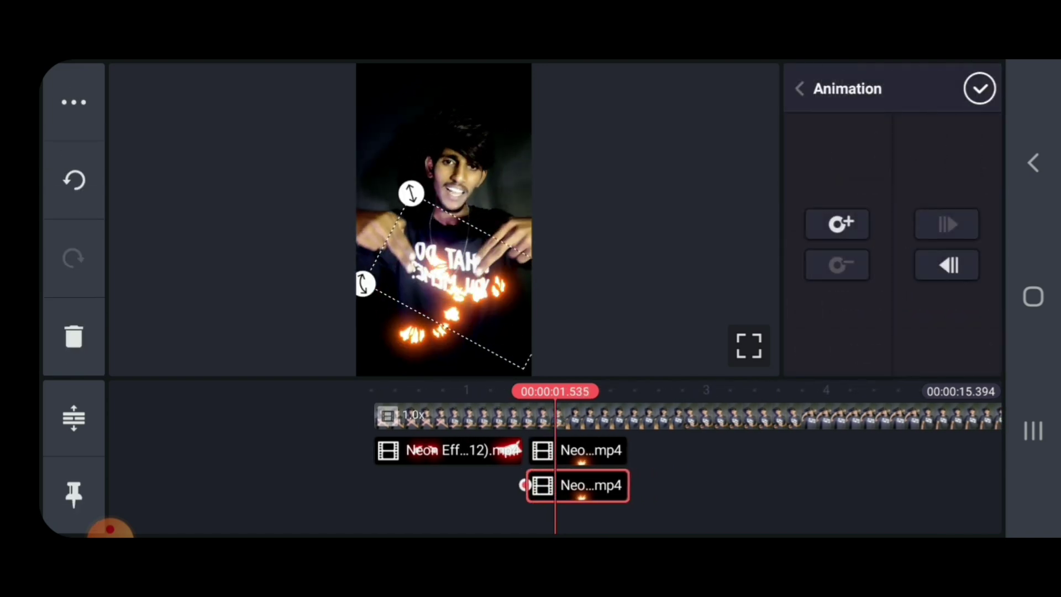
left_click_drag(580, 417, 564, 417)
left_click(837, 224)
left_click_drag(448, 249, 452, 315)
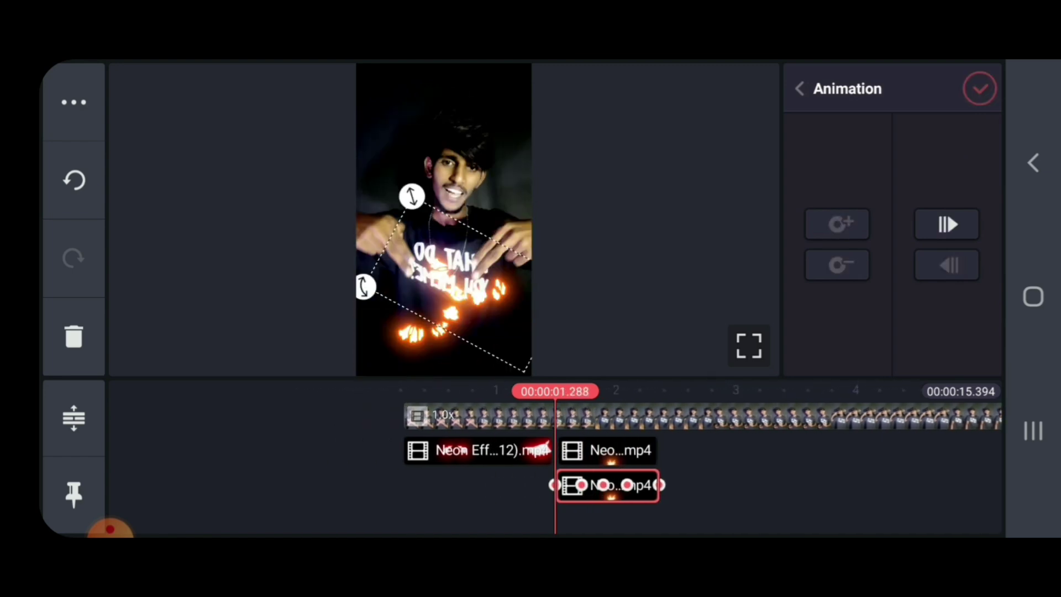
left_click(979, 88)
left_click(973, 349)
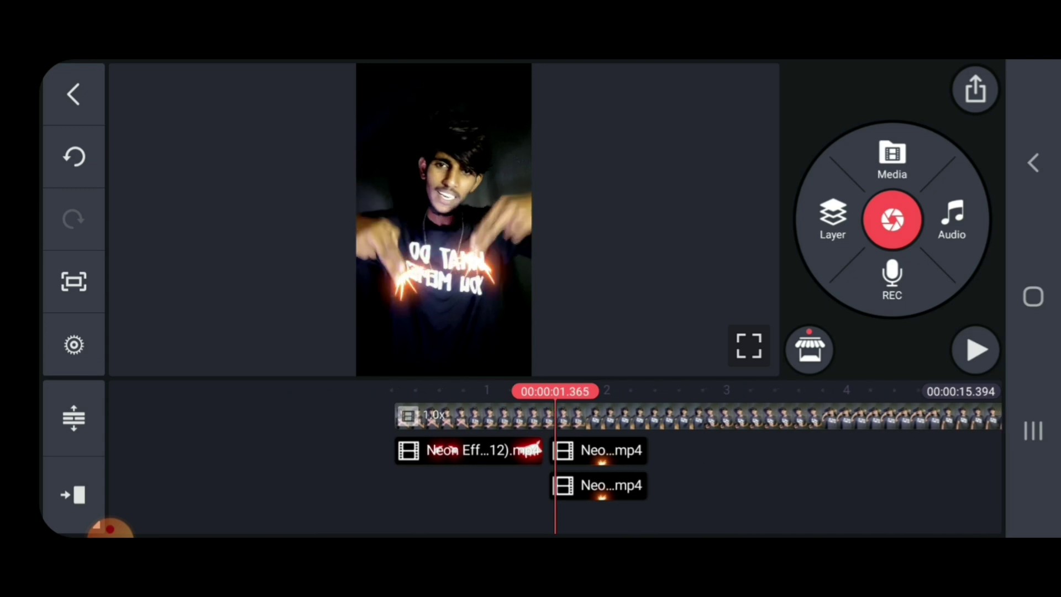
- Review the wings and spark overlays, parking the playhead near 00:00:03.388
left_click(601, 484)
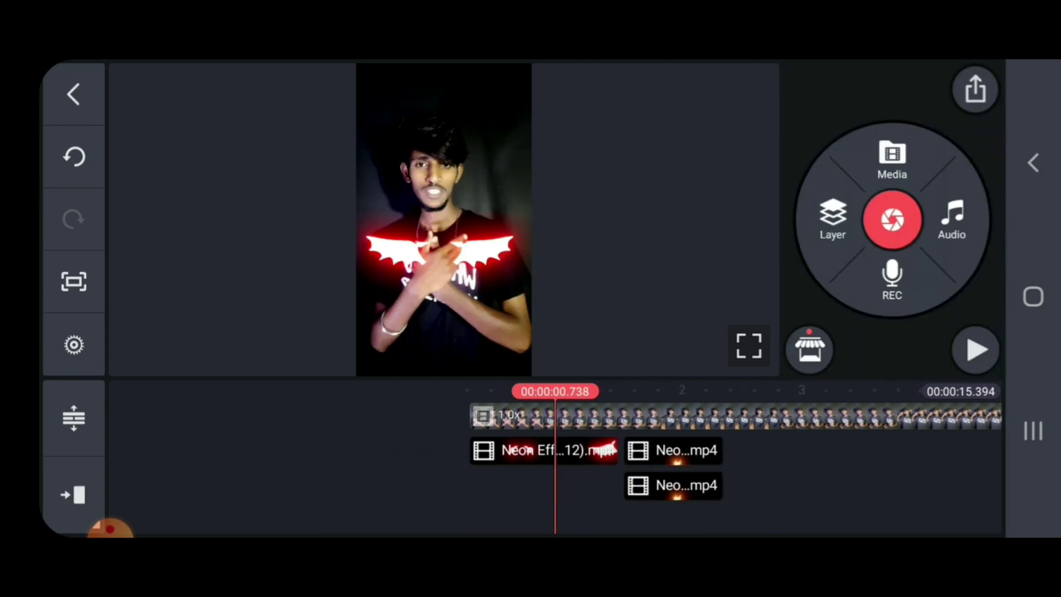
left_click_drag(622, 419, 551, 419)
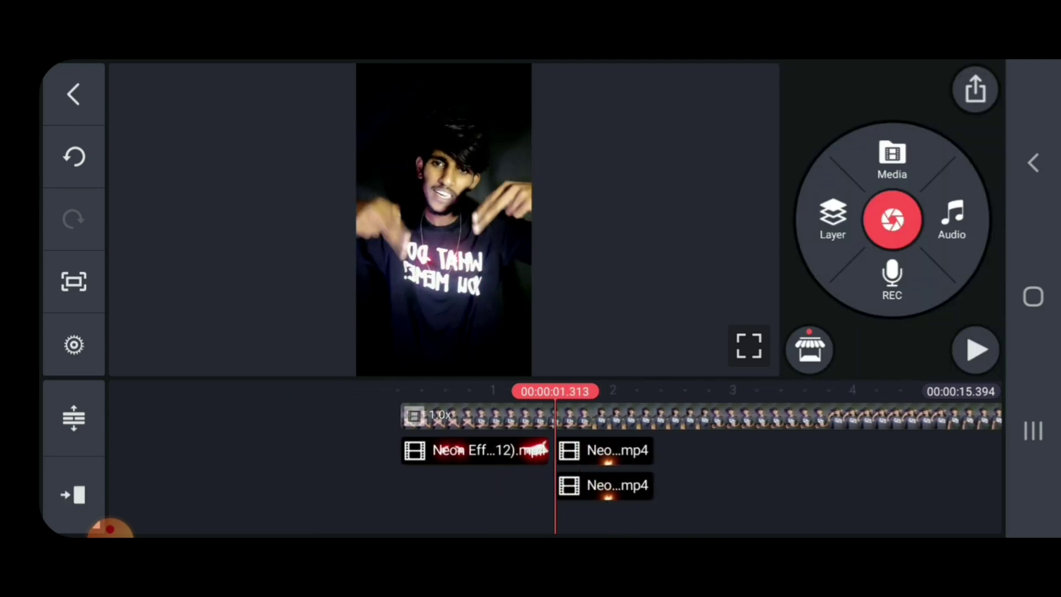
mouse_move(622, 419)
left_mouse_down()
mouse_move(526, 419)
mouse_move(555, 419)
left_mouse_up()
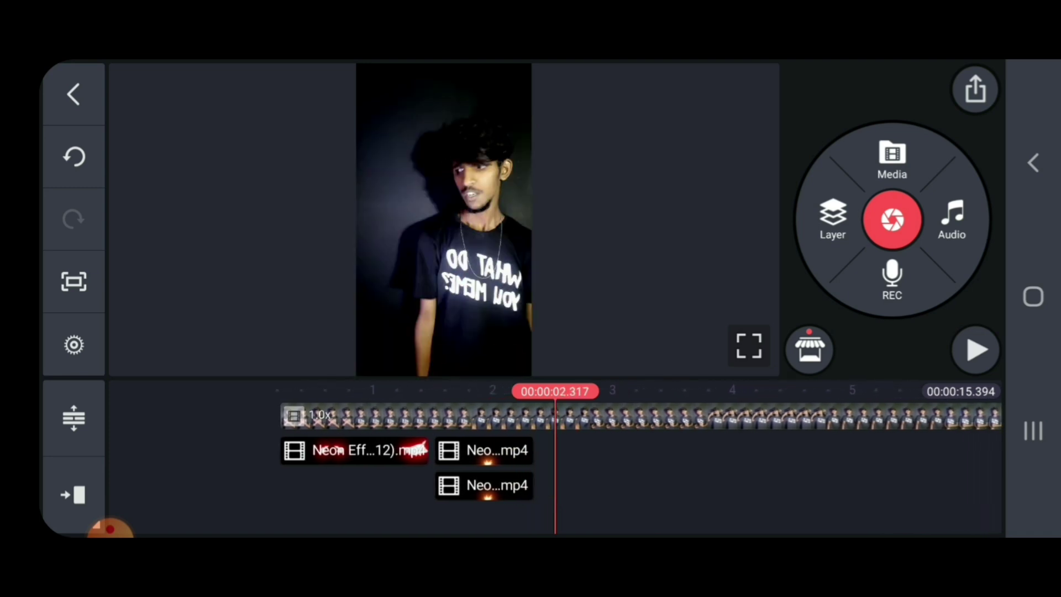
left_click_drag(622, 419, 524, 418)
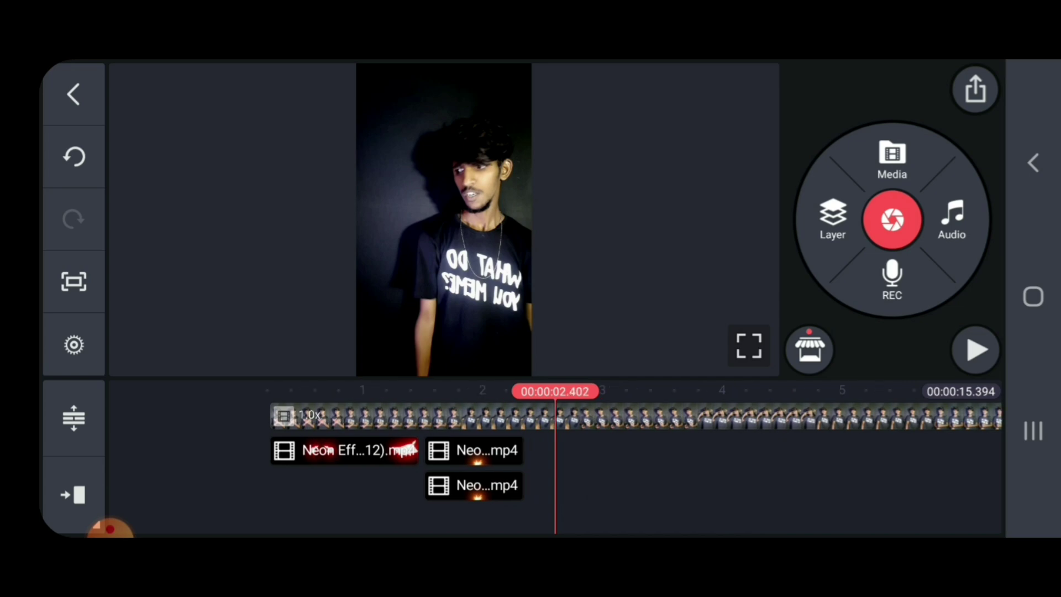
left_click_drag(597, 418, 564, 419)
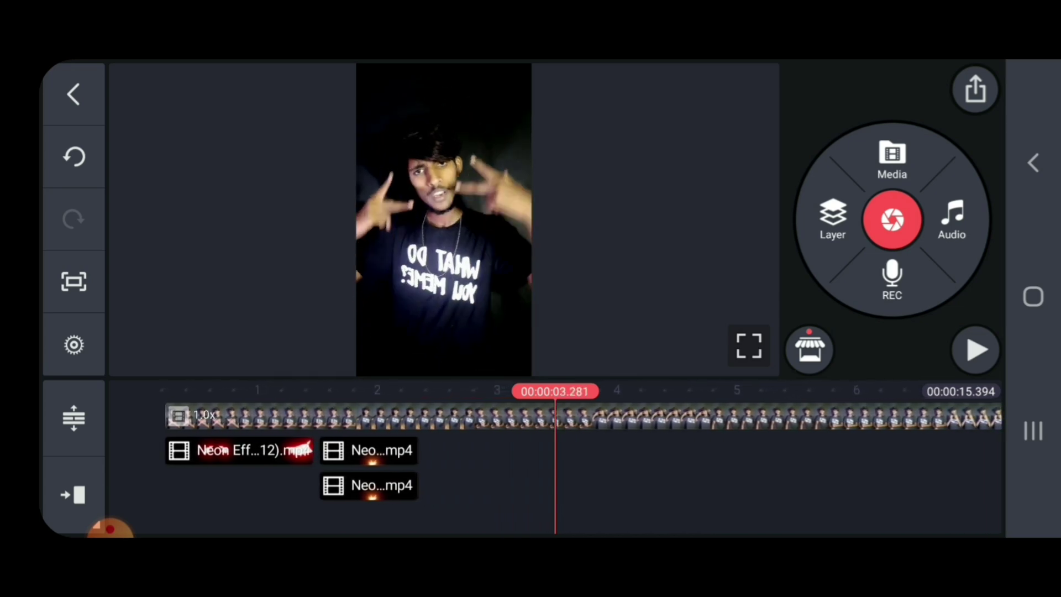
left_click(833, 218)
left_click(789, 132)
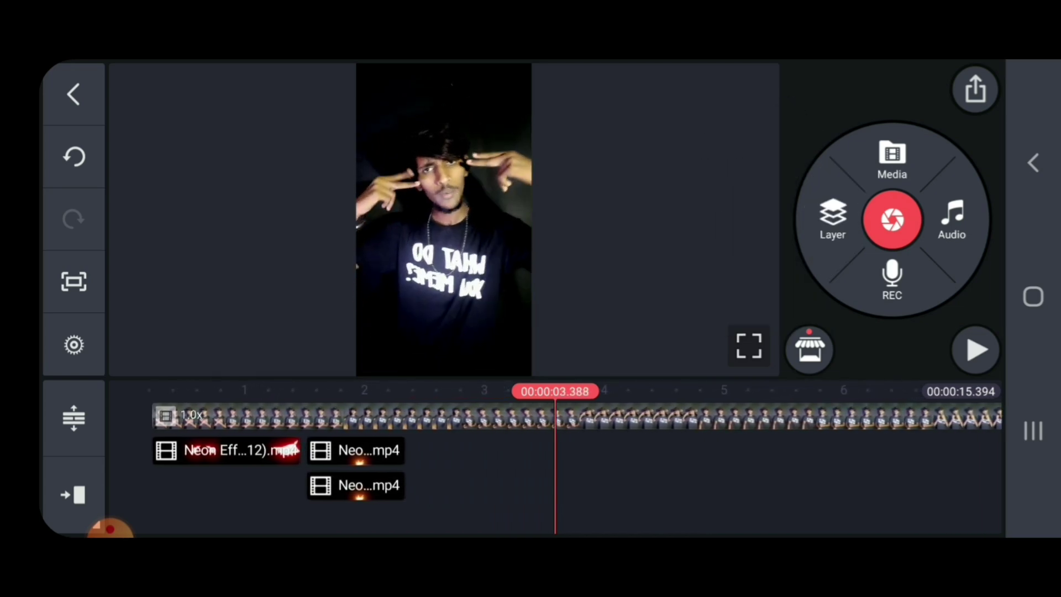
scroll(555, 248, "down", 3)
- Add the blue eyes clip Neon Effects (17).mp4 with Screen blending
left_click(182, 283)
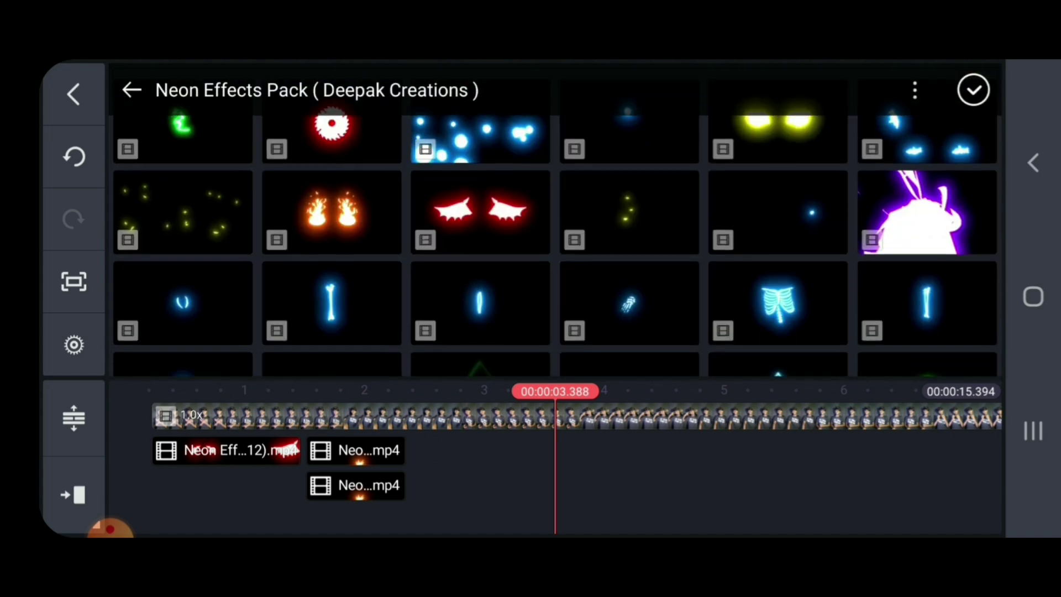
scroll(555, 249, "down", 8)
scroll(555, 248, "down", 4)
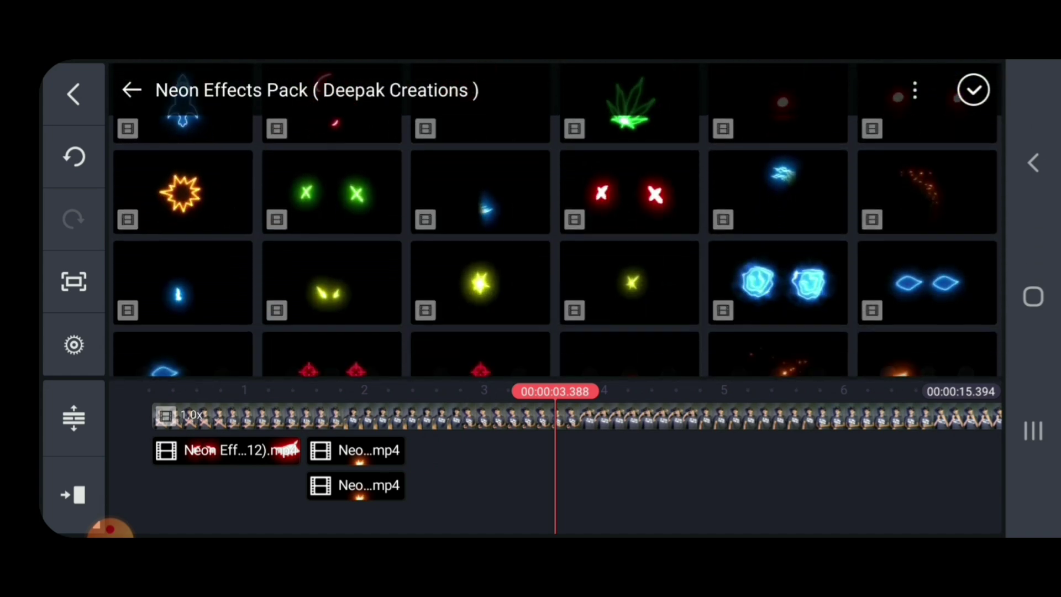
left_click(489, 248)
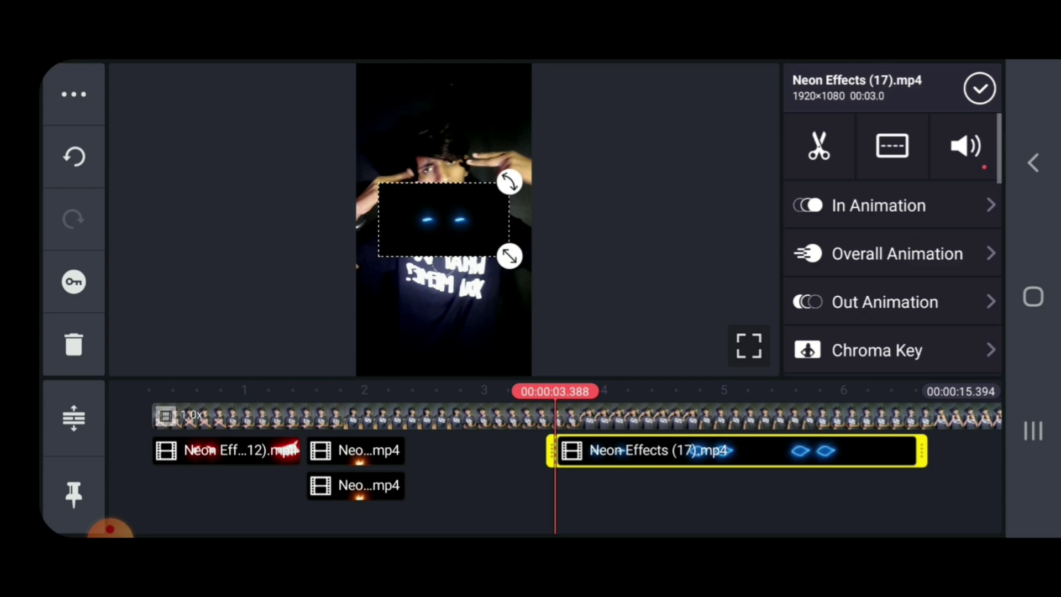
scroll(891, 250, "down", 4)
scroll(891, 249, "down", 3)
scroll(891, 250, "down", 2)
scroll(891, 249, "down", 2)
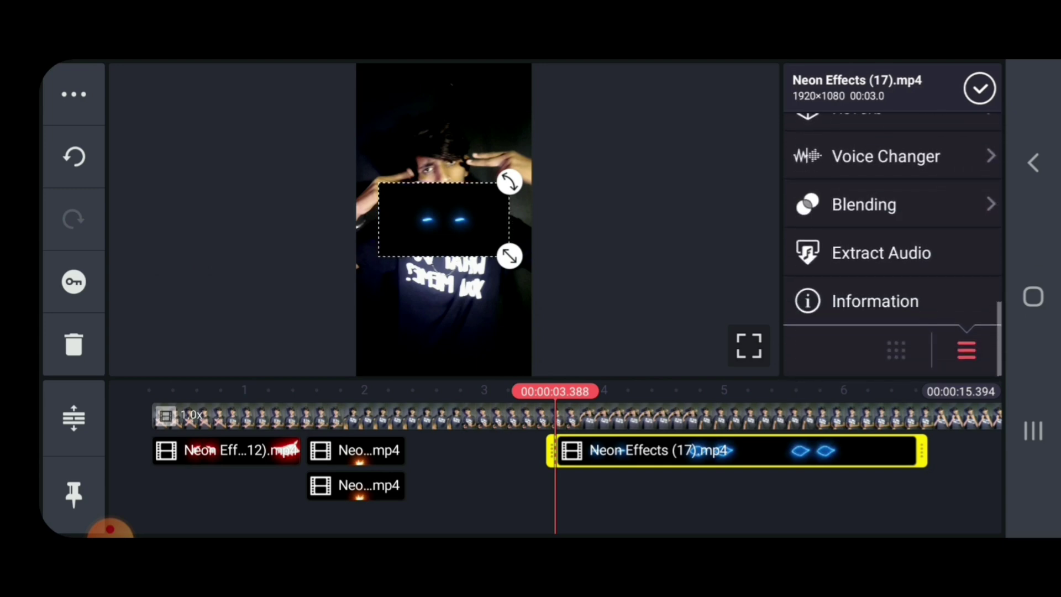
left_click(863, 204)
scroll(891, 290, "down", 1)
left_click(855, 278)
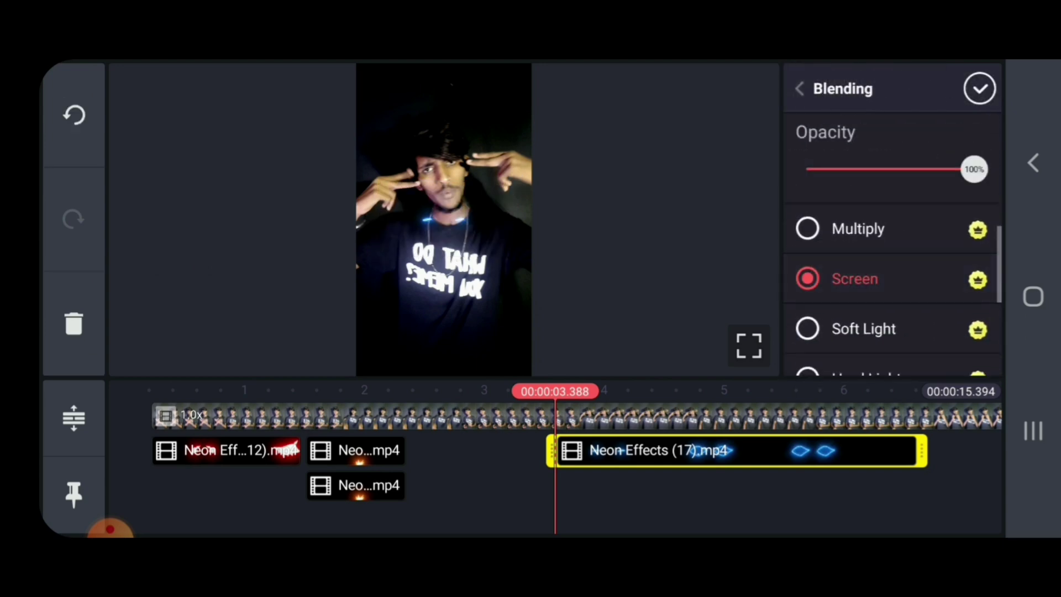
left_click(978, 87)
- Keyframe the blue eyes overlay over the dancer's eyes and review it
left_click(738, 451)
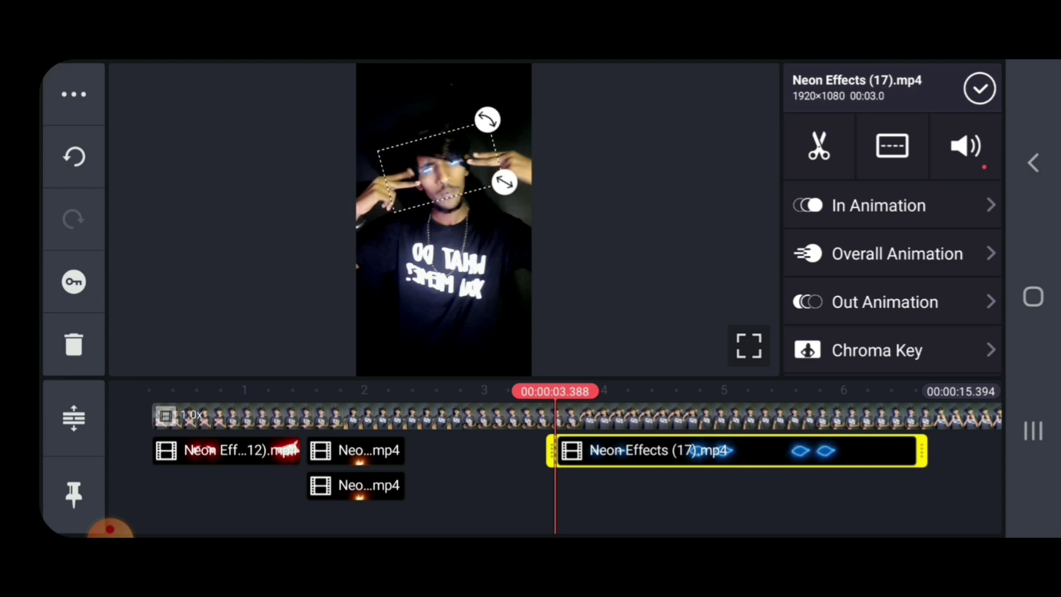
left_click(74, 281)
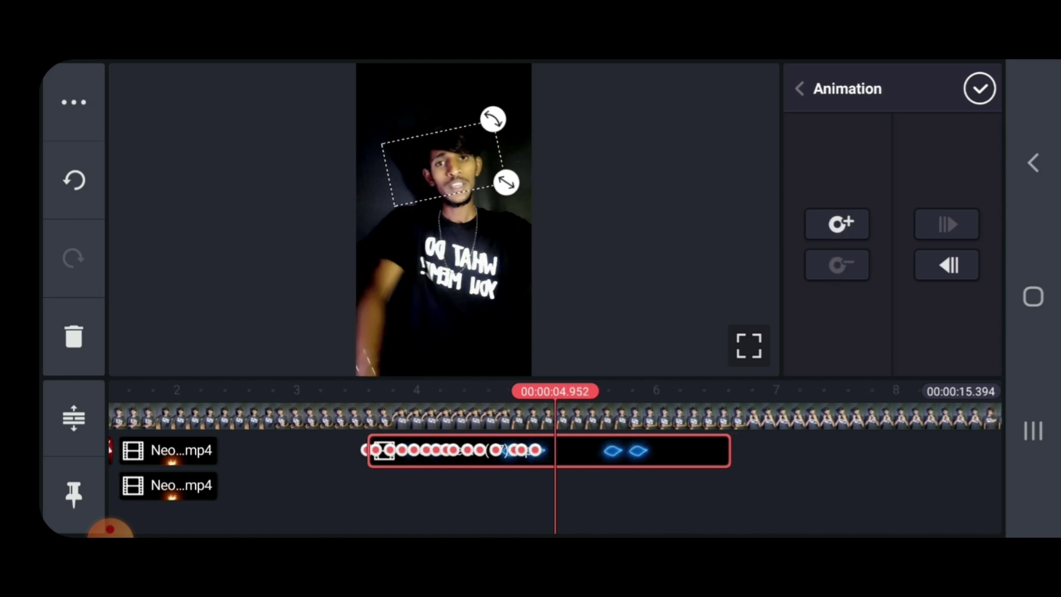
left_click(447, 497)
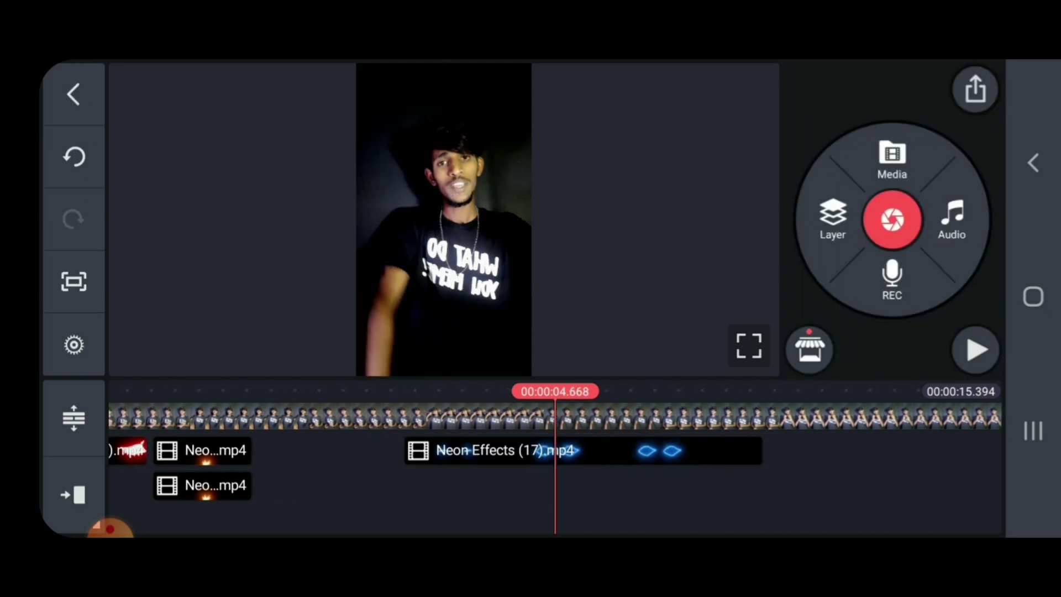
left_click_drag(415, 497, 598, 497)
mouse_move(746, 498)
left_mouse_down()
mouse_move(397, 497)
mouse_move(638, 497)
left_mouse_up()
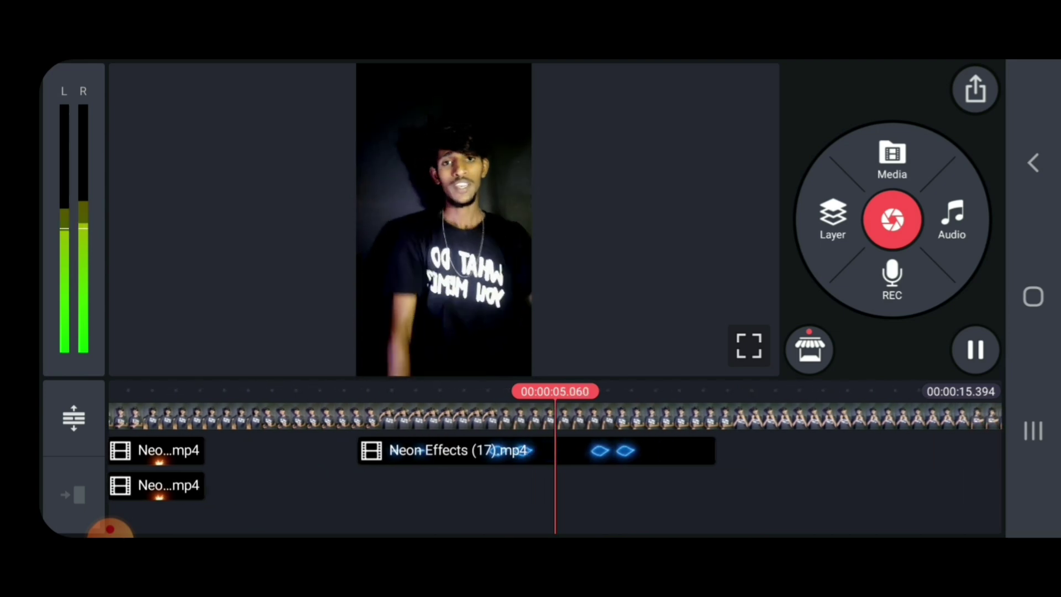
- Stop at about 5.7 seconds and add another Neon Effects Pack clip as an overlay layer
left_click(975, 350)
left_click(893, 159)
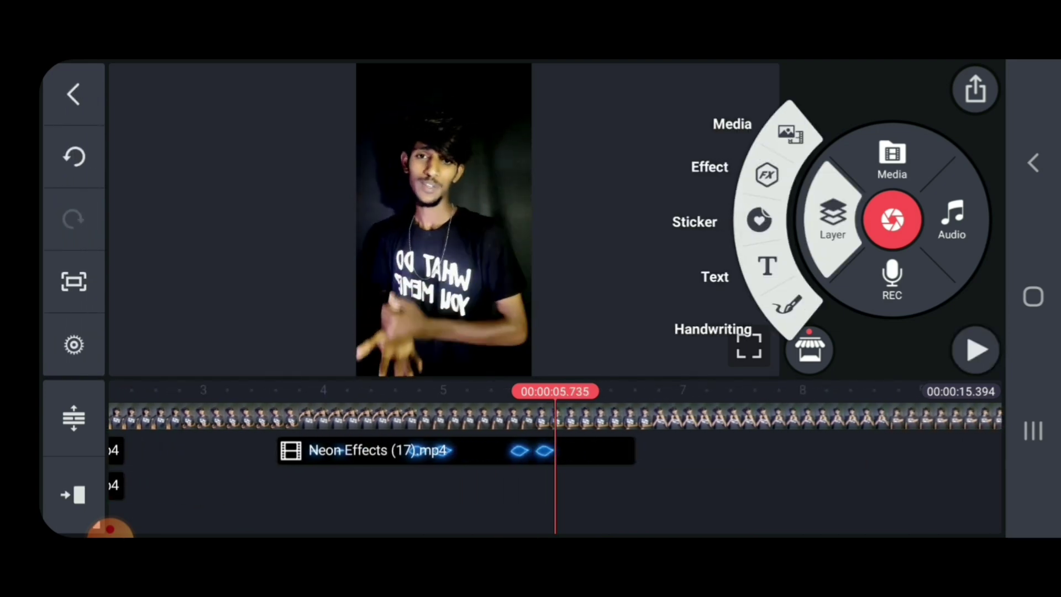
left_click(796, 135)
scroll(556, 249, "down", 5)
scroll(555, 249, "down", 3)
scroll(556, 248, "down", 1)
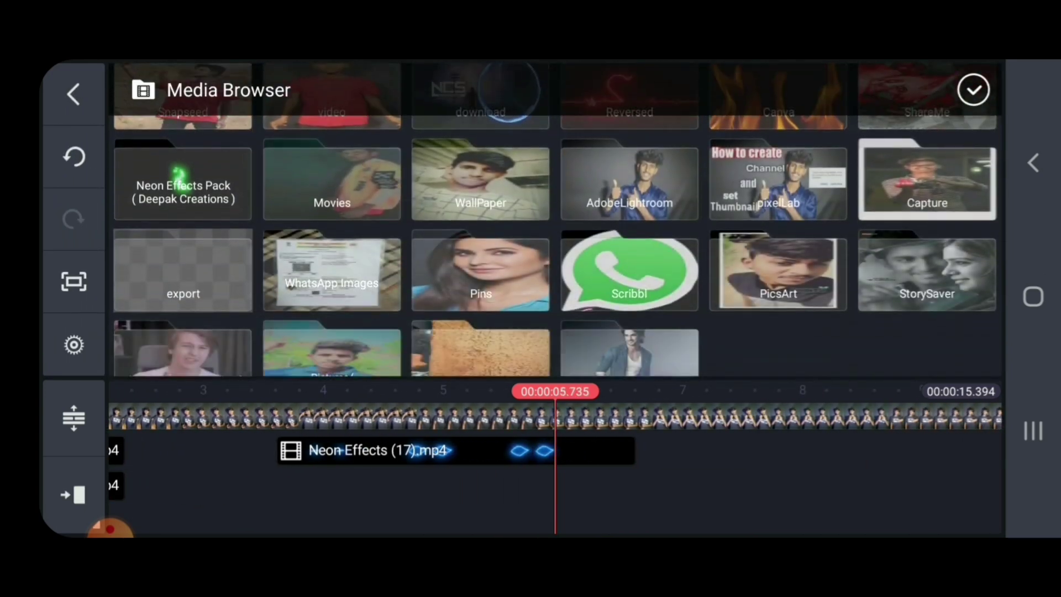
left_click(183, 191)
scroll(556, 250, "down", 4)
scroll(556, 249, "down", 3)
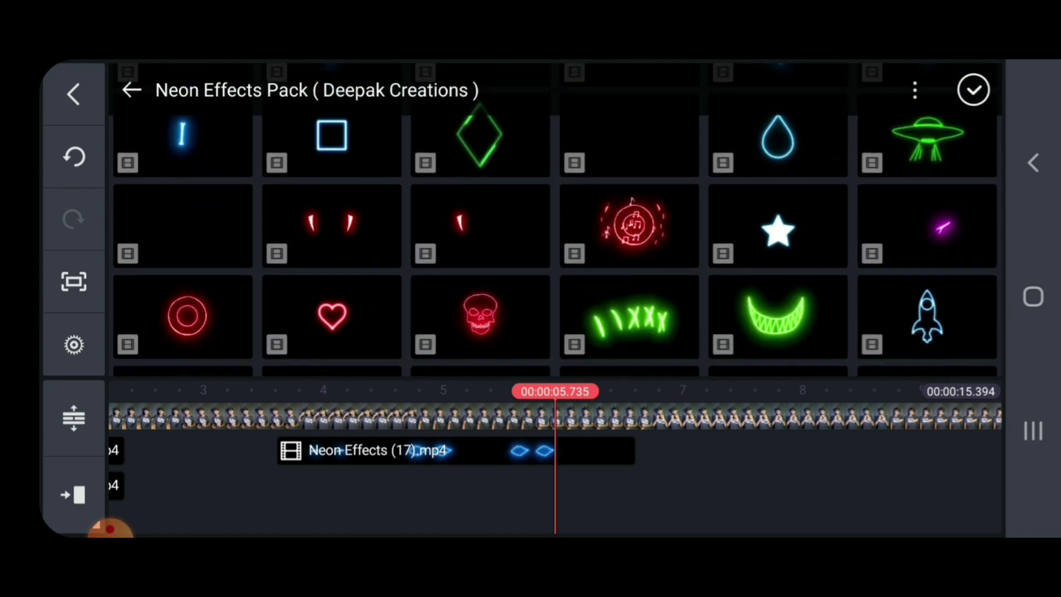
scroll(555, 248, "down", 2)
scroll(555, 248, "down", 2)
left_click(481, 245)
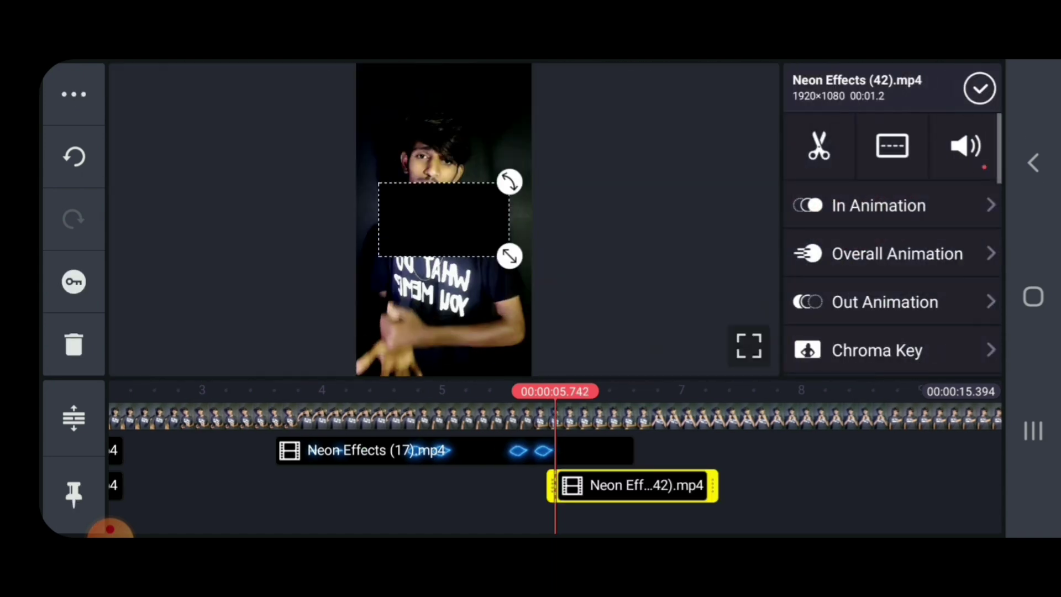
- Duplicate the new neon effect clip onto a second track
left_click(75, 93)
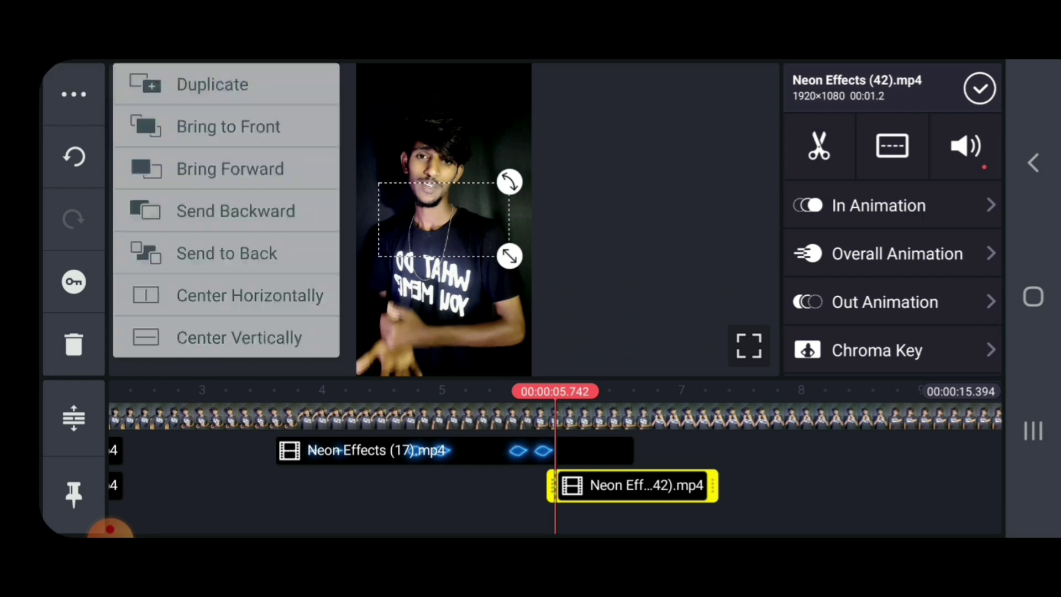
left_click(237, 85)
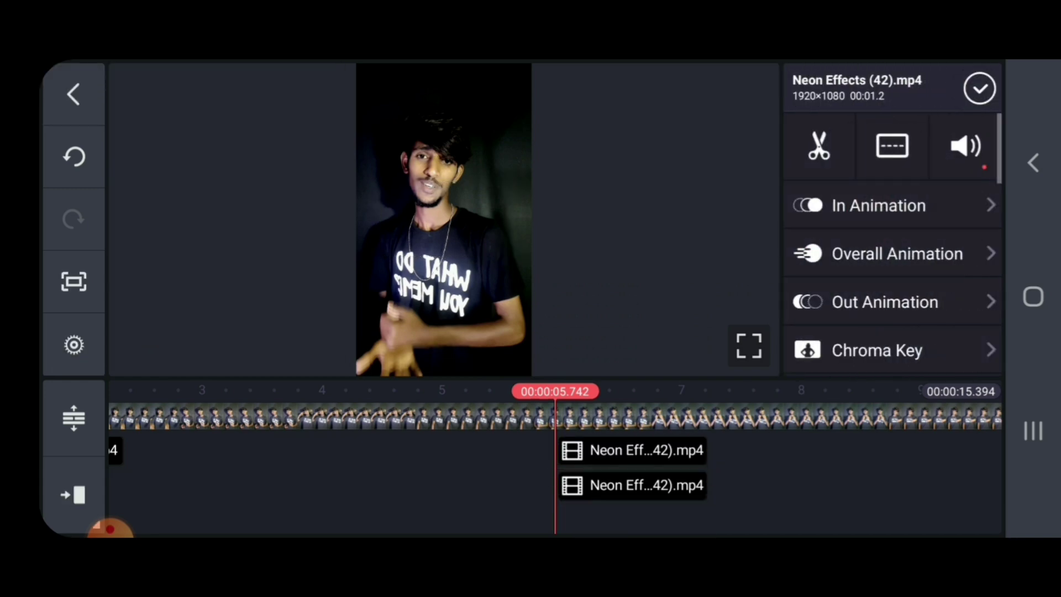
left_click(989, 88)
left_click(633, 485)
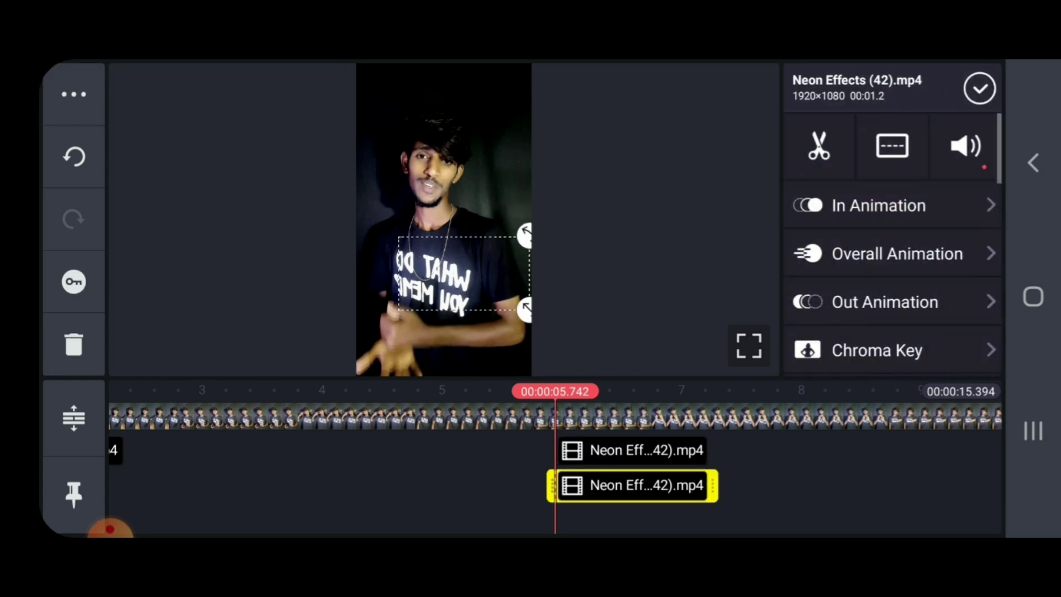
- Set the upper question-mark clip's blending to Screen
left_click(980, 88)
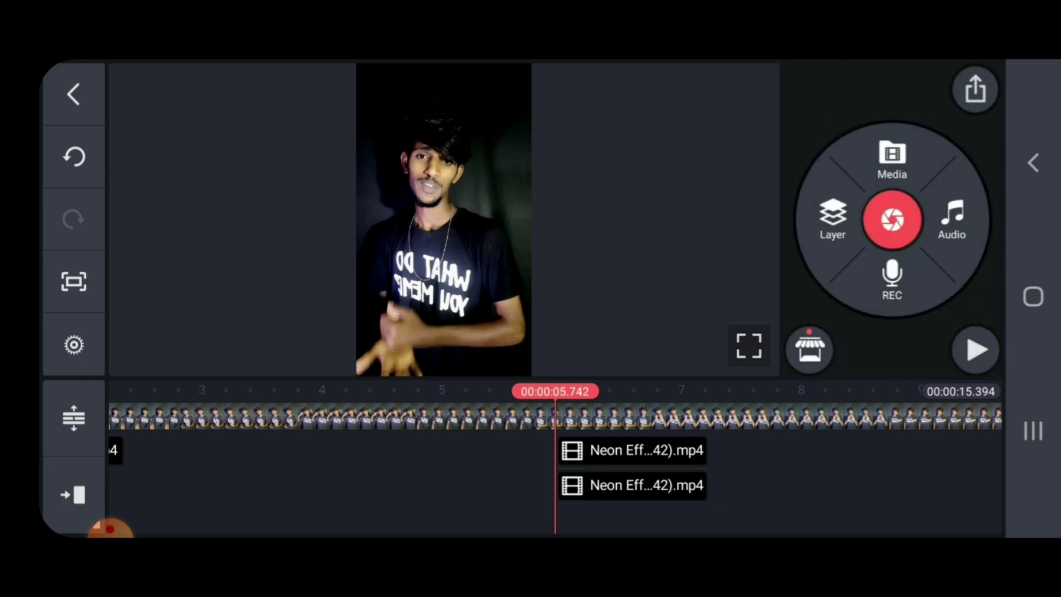
left_click(633, 449)
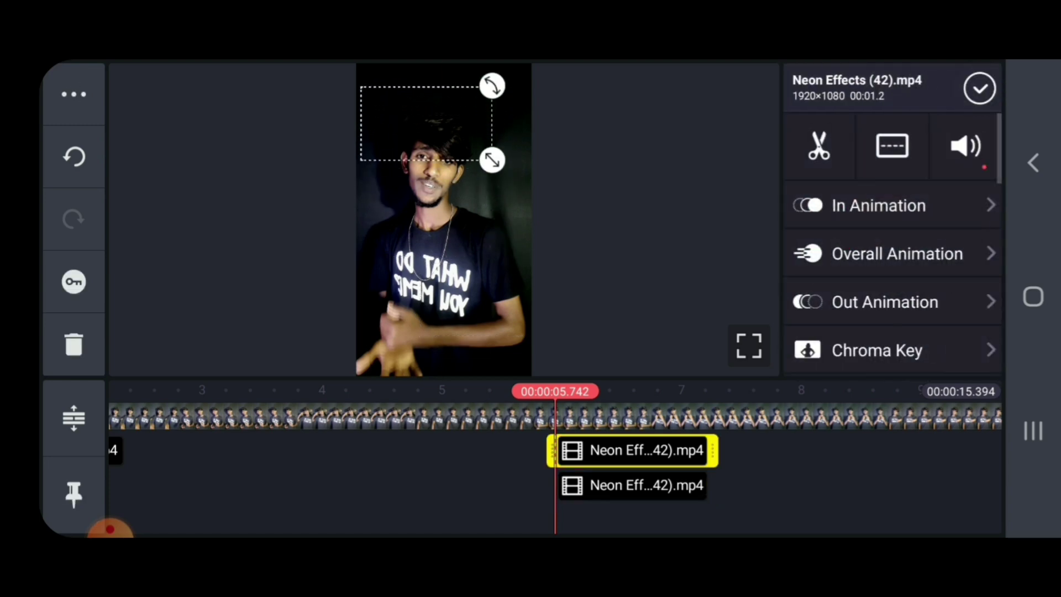
scroll(893, 265, "down", 3)
scroll(894, 265, "down", 3)
scroll(894, 266, "down", 3)
scroll(894, 265, "down", 3)
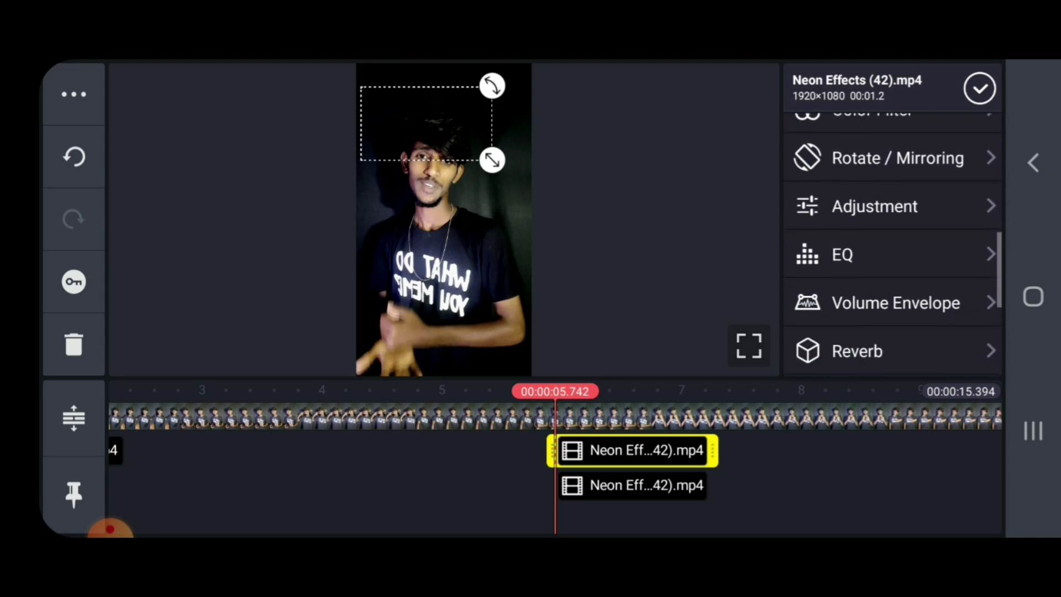
scroll(894, 249, "down", 2)
scroll(893, 248, "down", 2)
left_click(864, 295)
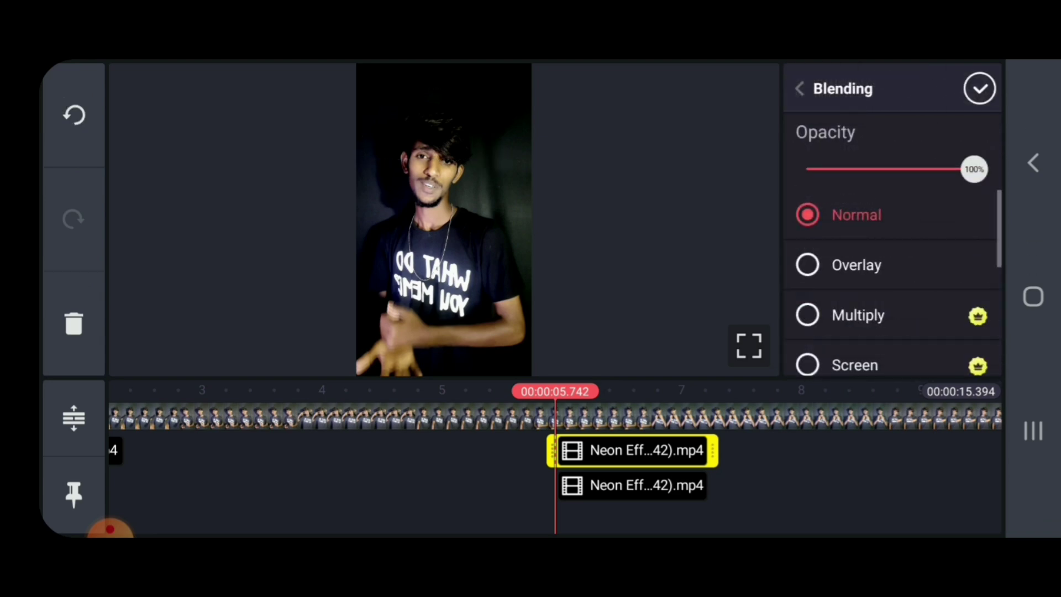
scroll(894, 290, "down", 2)
left_click(807, 276)
- Confirm the Screen blending and preview both question-mark overlays
left_click(979, 89)
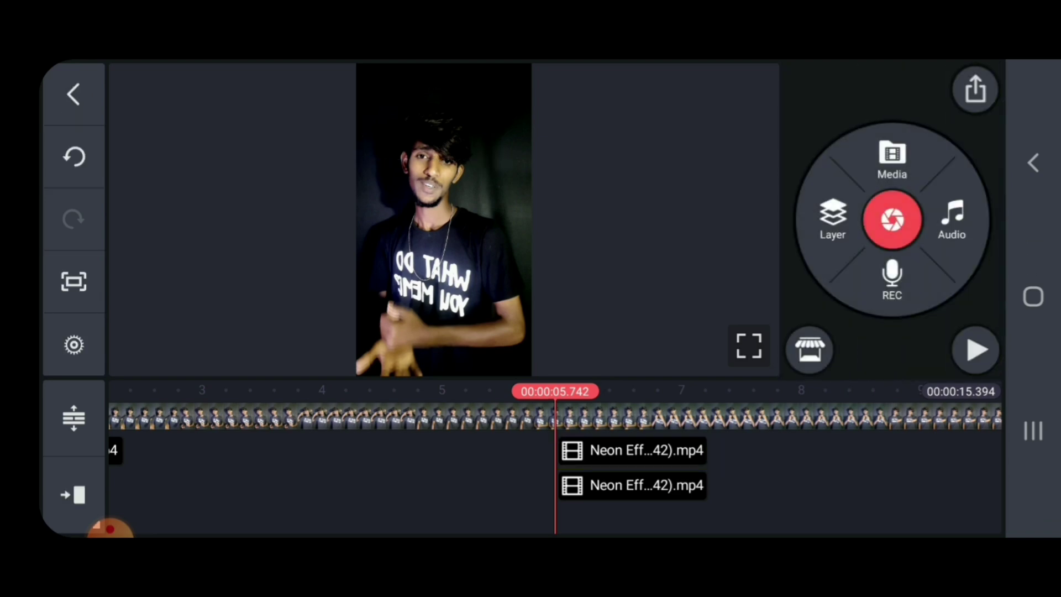
left_click(976, 350)
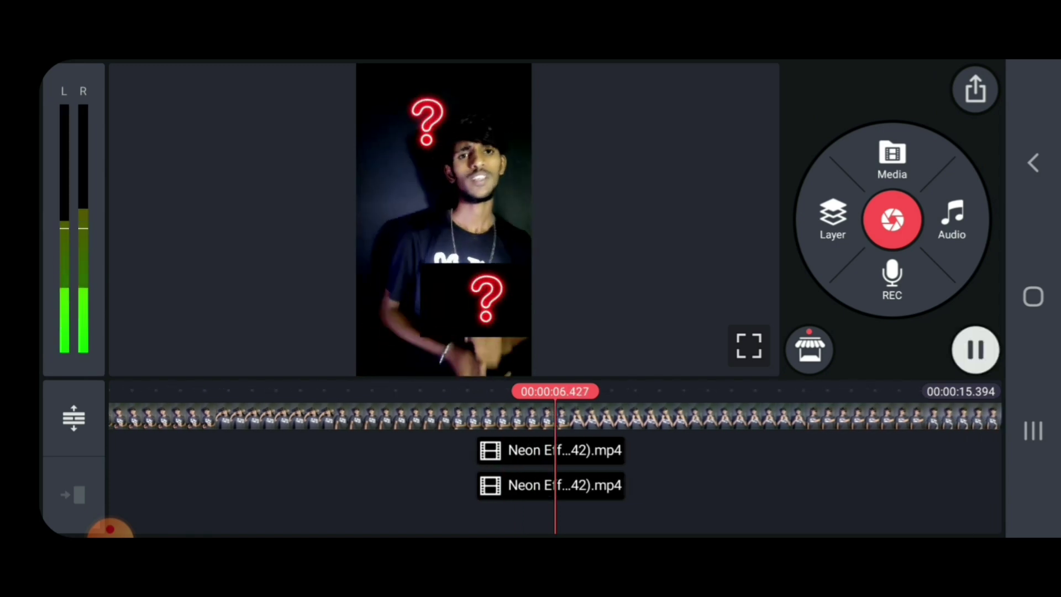
left_click(976, 350)
left_click(548, 485)
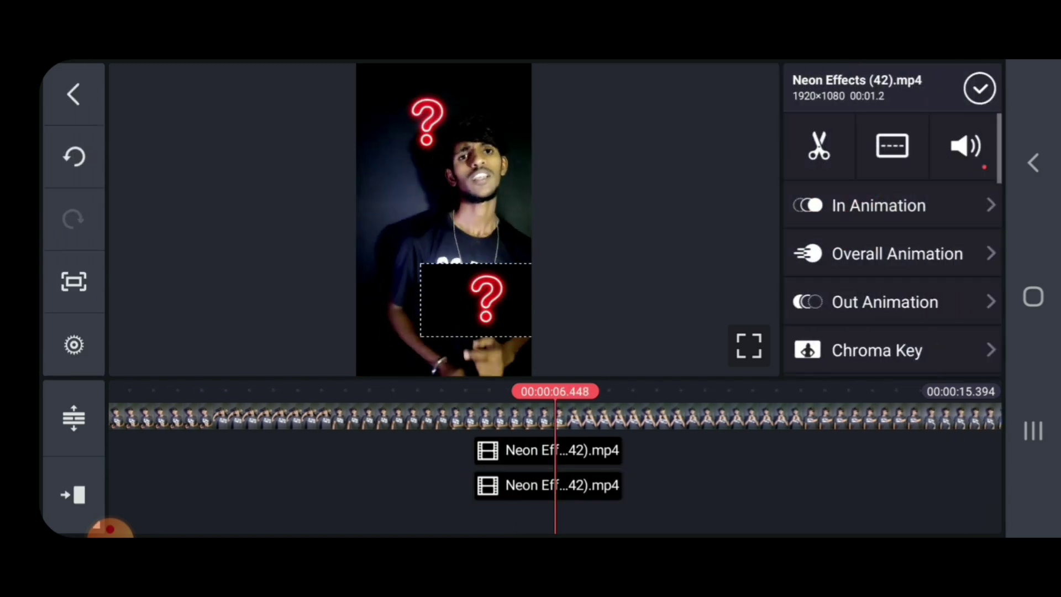
left_click(979, 88)
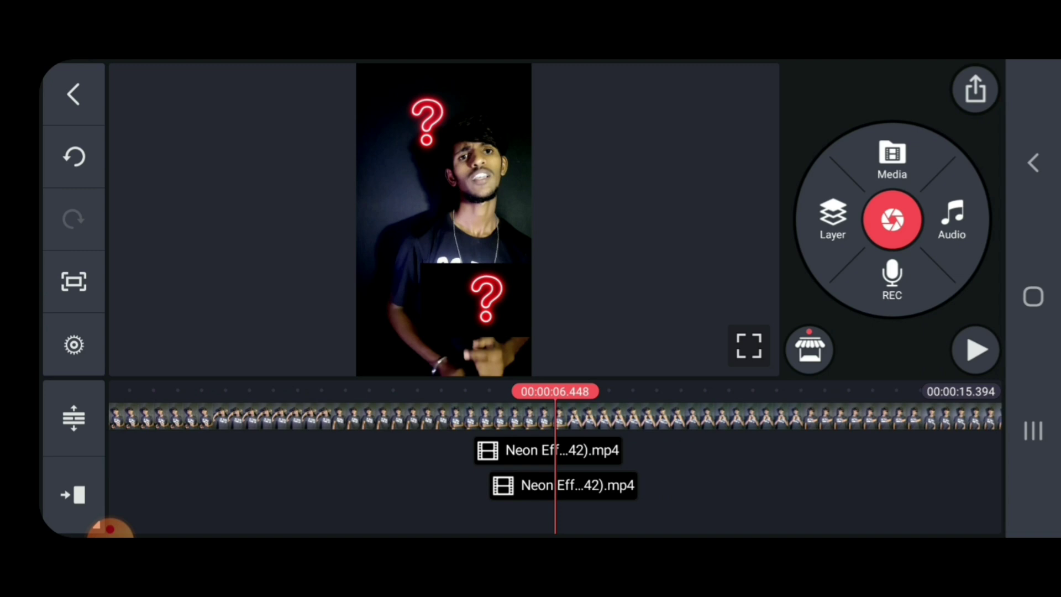
- Drag the upper question mark left so it sits above the dancer's head
left_click_drag(415, 417, 481, 417)
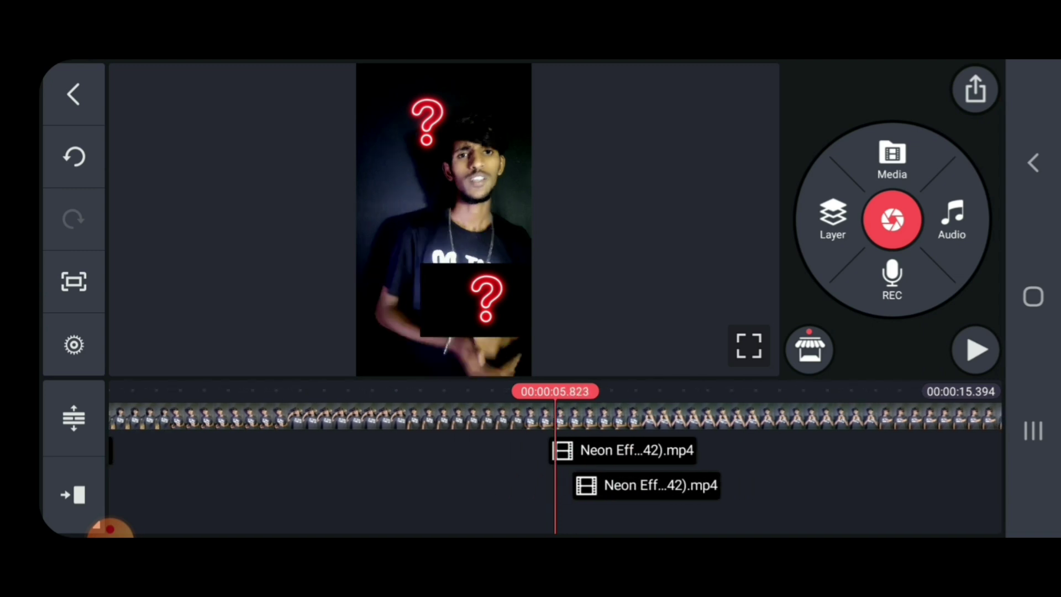
left_click_drag(414, 417, 417, 417)
left_click(614, 449)
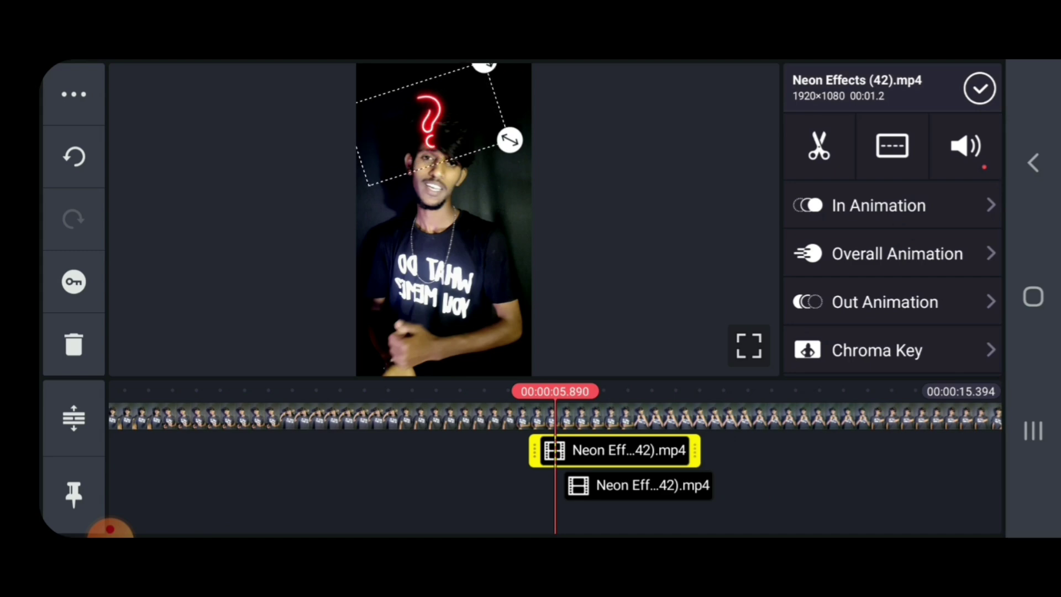
left_click_drag(432, 125, 398, 133)
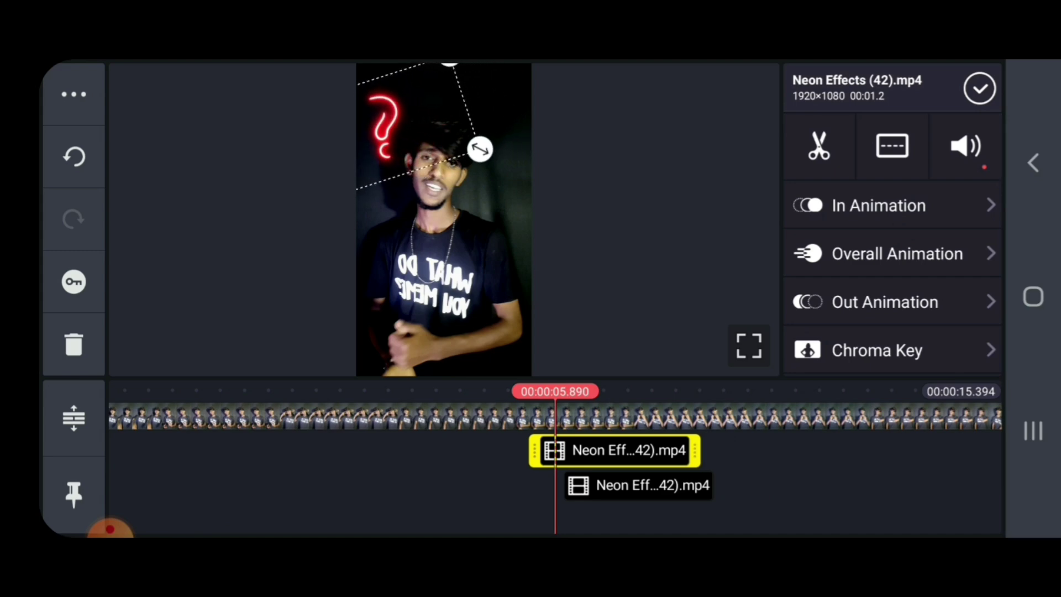
left_click(979, 88)
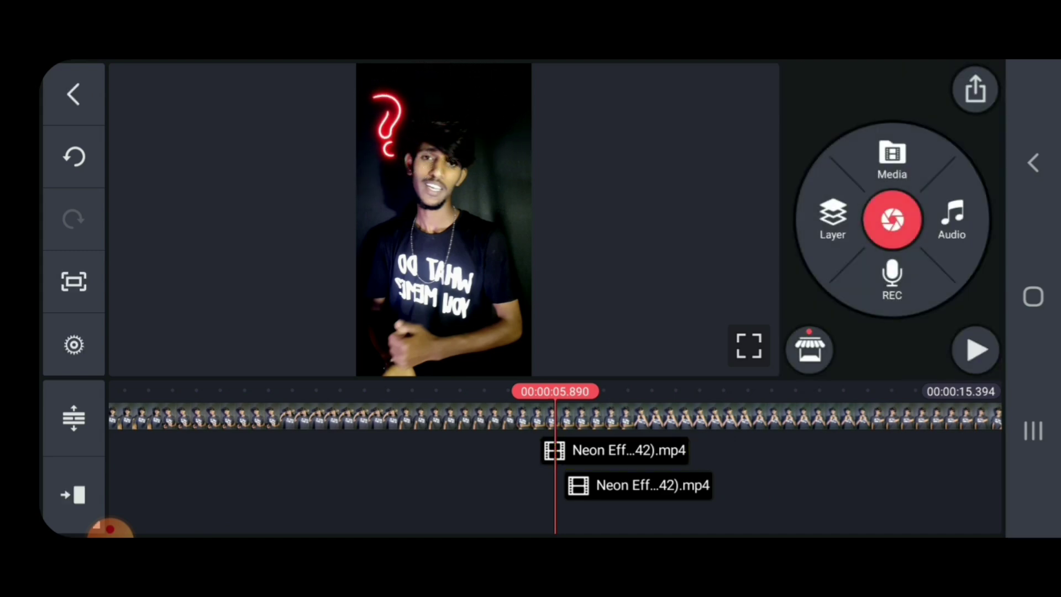
- Rewind before the overlays and replay to check the question marks
left_click_drag(414, 417, 448, 416)
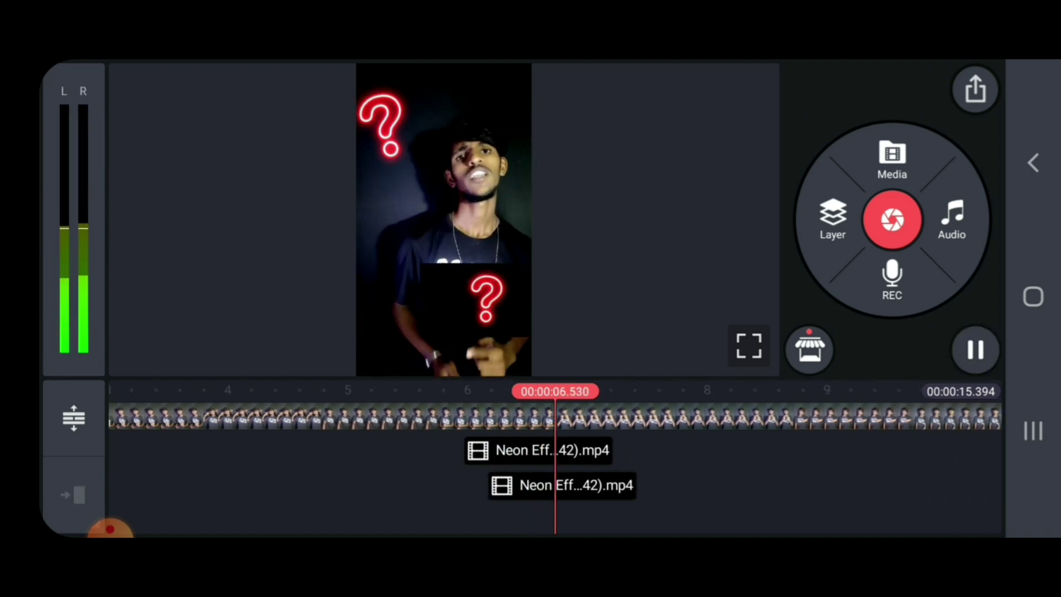
left_click(975, 350)
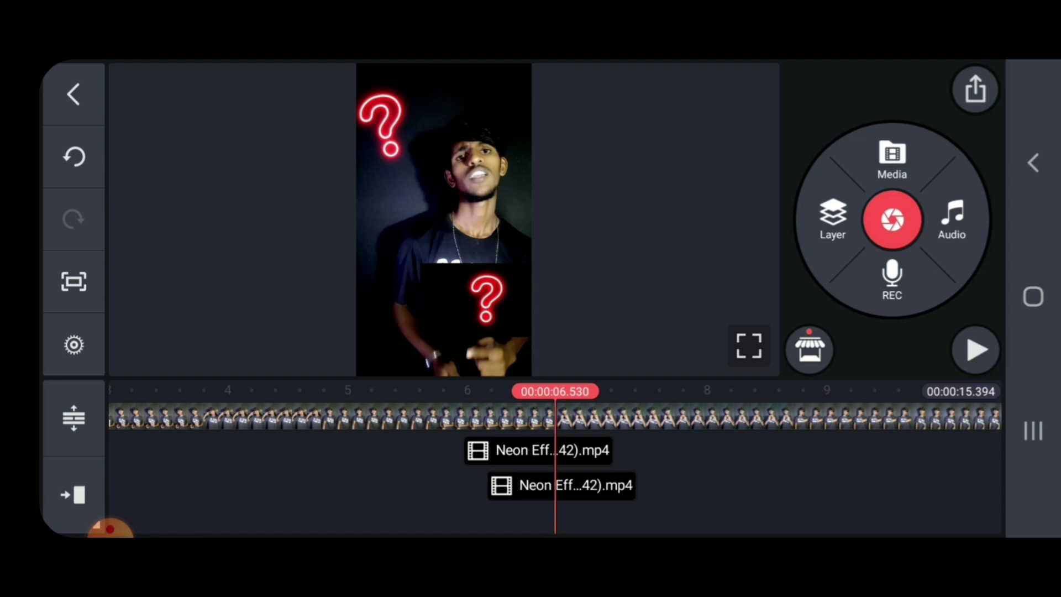
left_click_drag(415, 417, 443, 417)
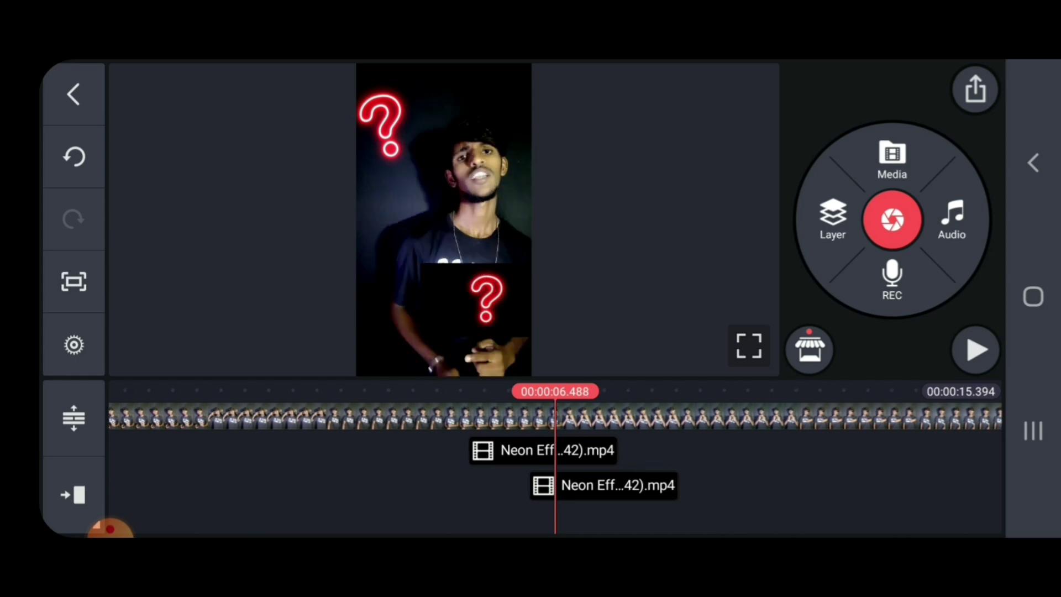
- Apply Screen blending to the lower question-mark clip to remove its black box
left_click(604, 485)
scroll(893, 248, "down", 8)
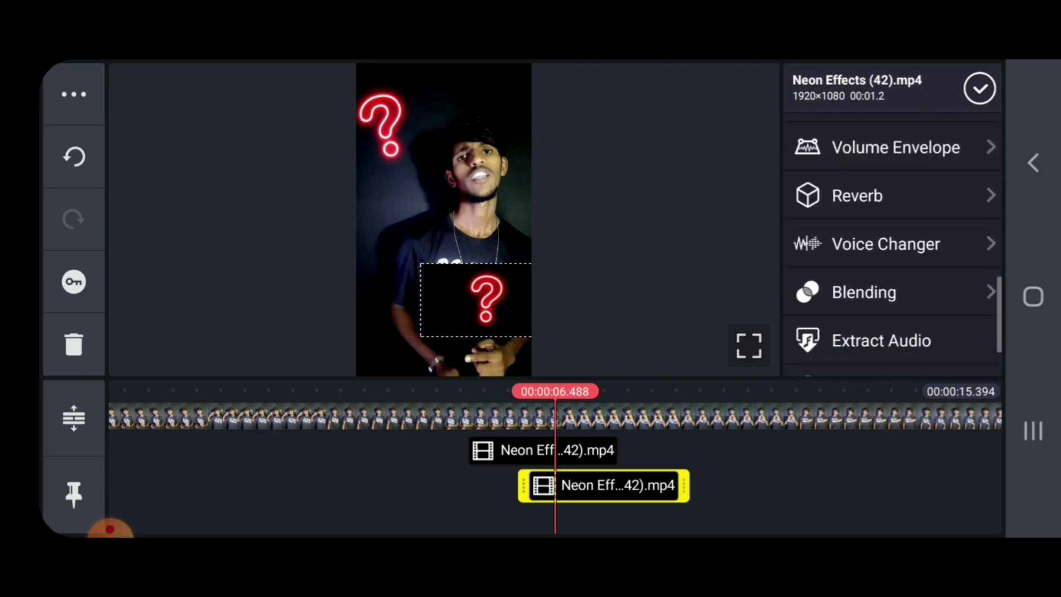
left_click(864, 292)
left_click(73, 93)
left_click(603, 485)
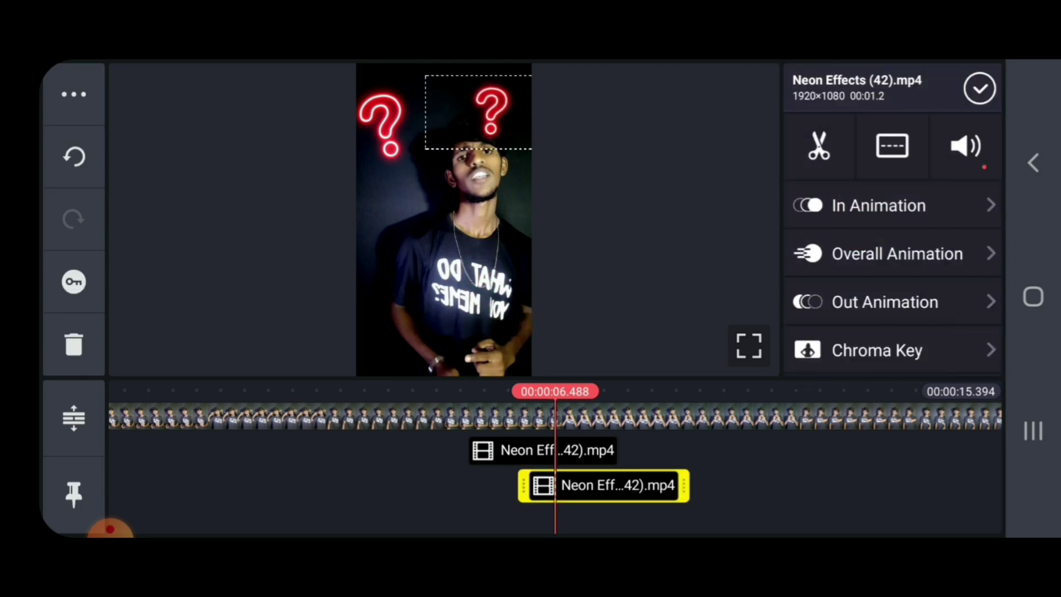
left_click(980, 89)
- Replay to check the repositioned question mark, then select the Neon Effects (33) ring clip
left_click_drag(464, 416, 572, 416)
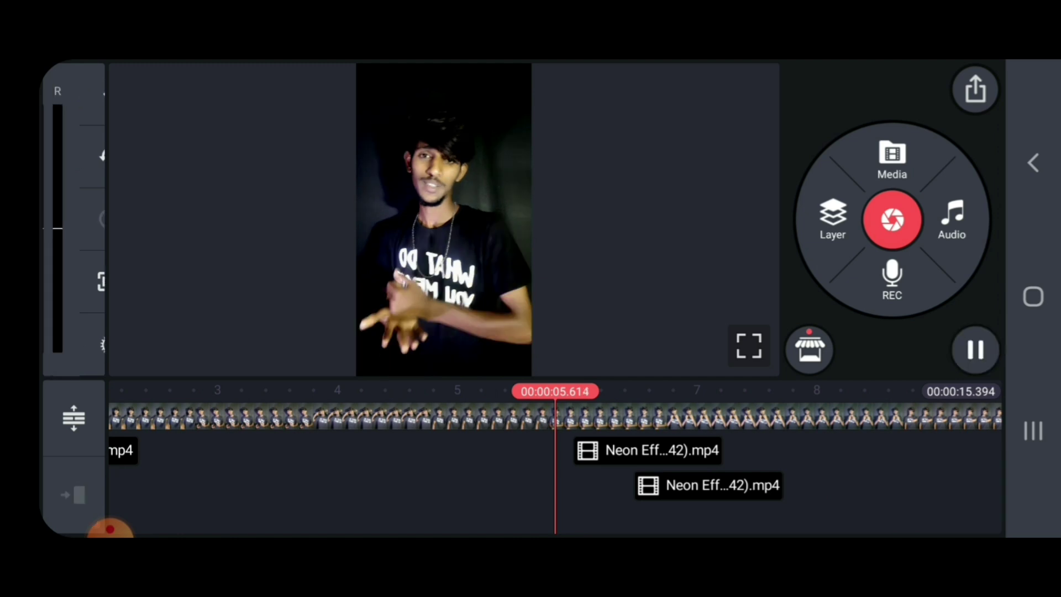
left_click(977, 350)
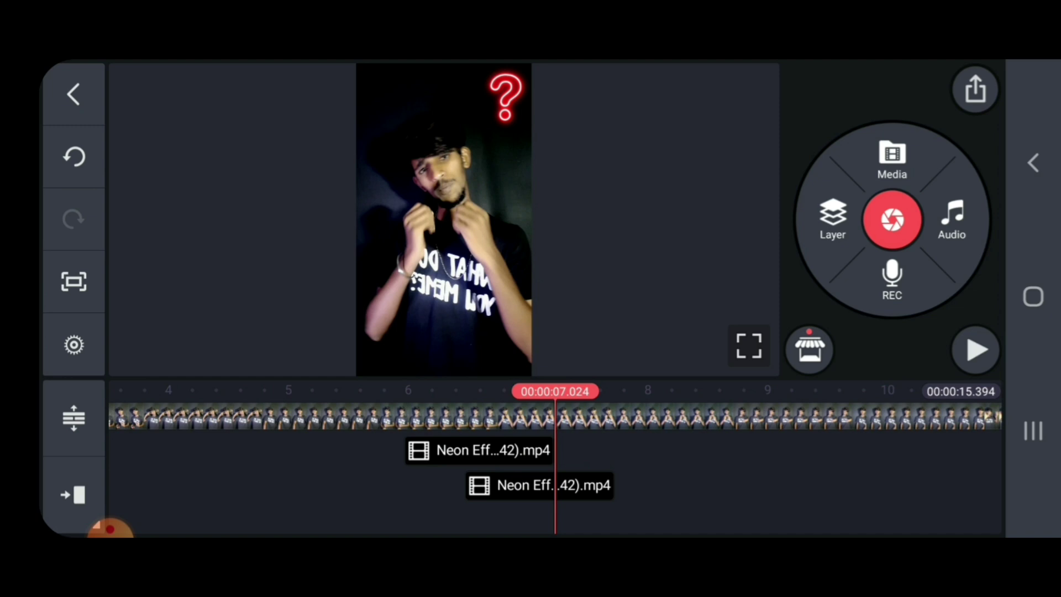
left_click_drag(663, 417, 639, 417)
left_click(642, 450)
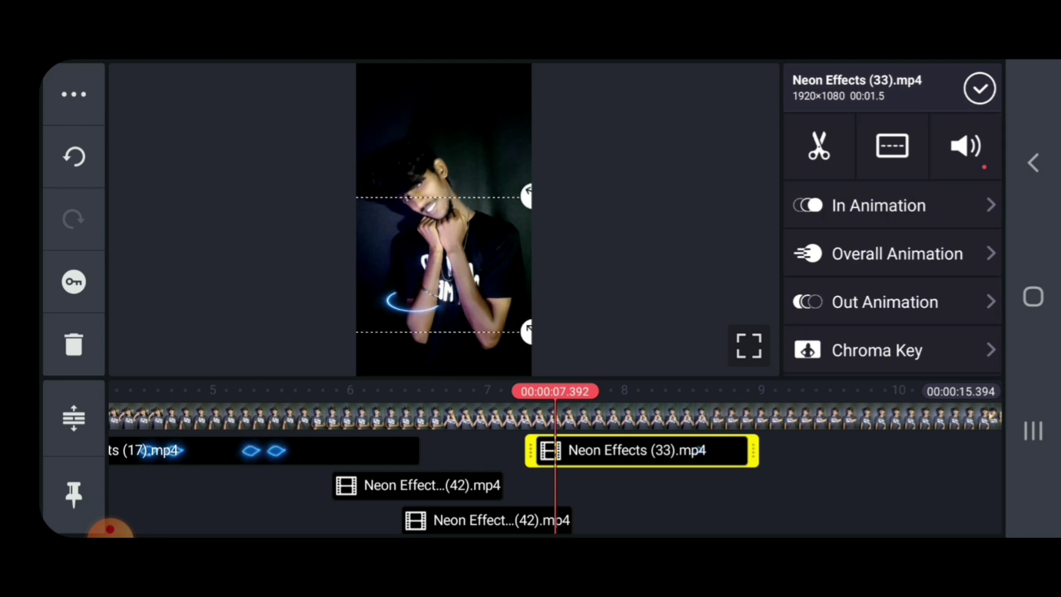
- Add a keyframe animation to the Neon Effects (33) ring, then browse the Neon Effects Pack for another layer
left_click(891, 205)
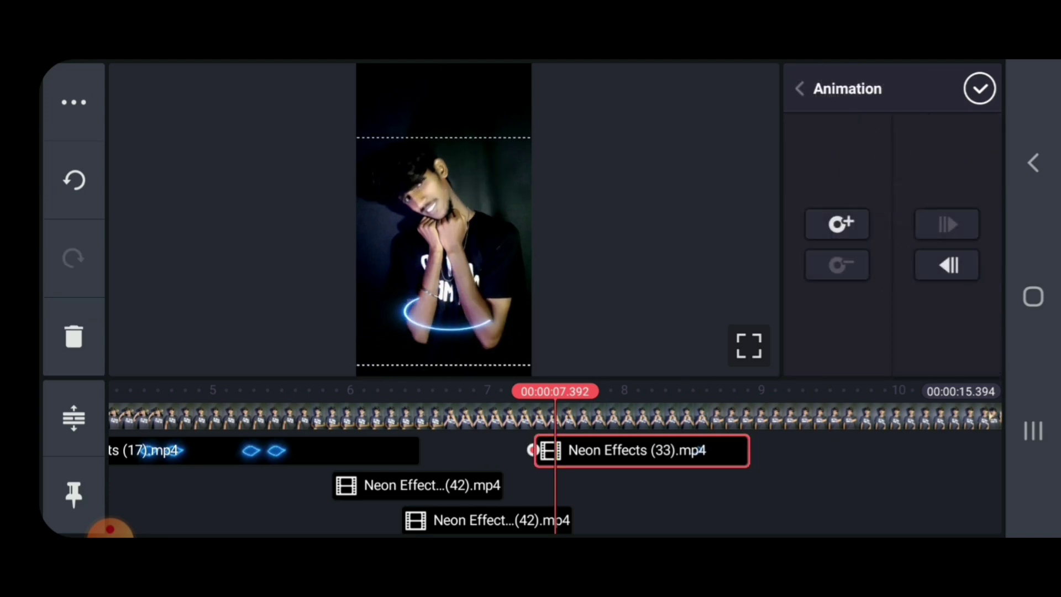
left_click(980, 88)
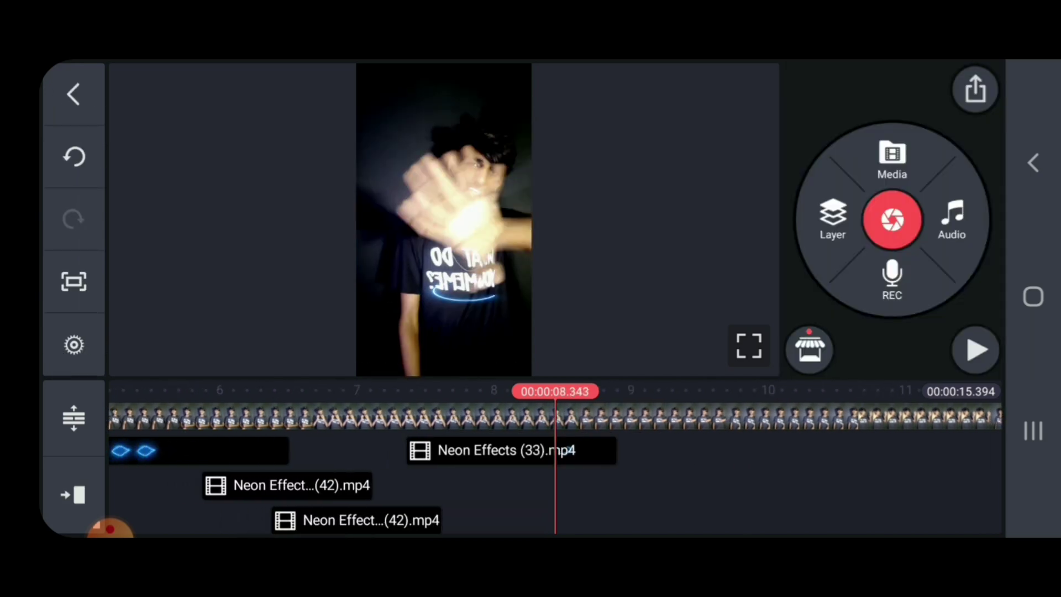
left_click(833, 218)
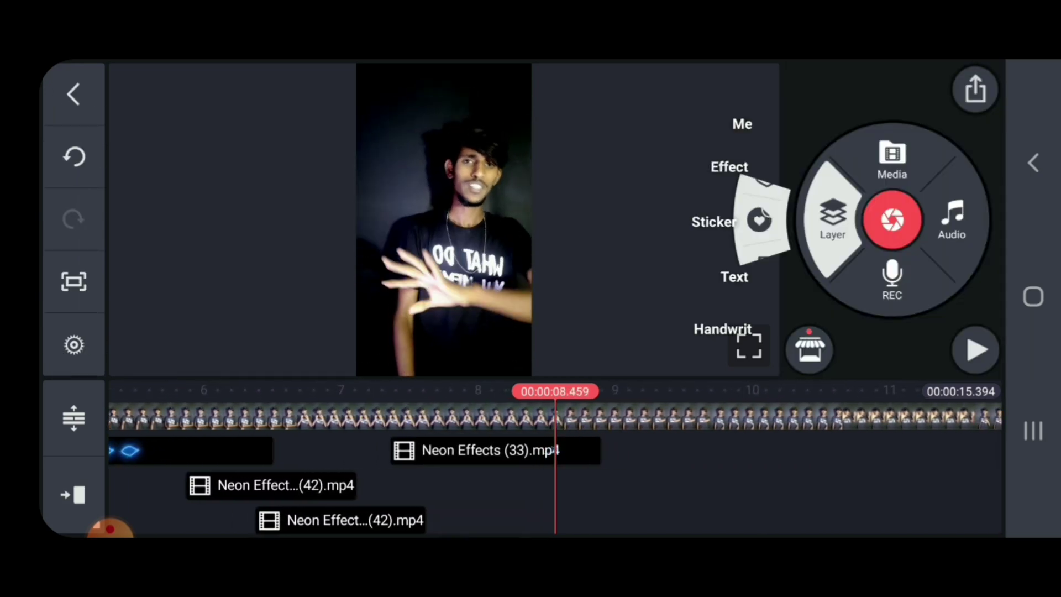
left_click(730, 133)
scroll(555, 241, "down", 3)
left_click(182, 225)
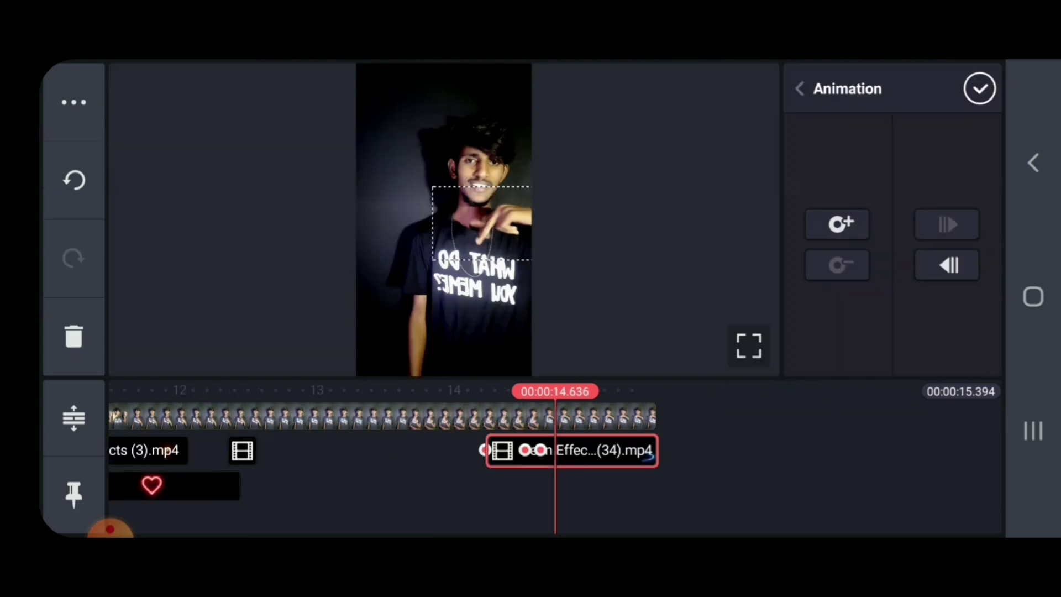